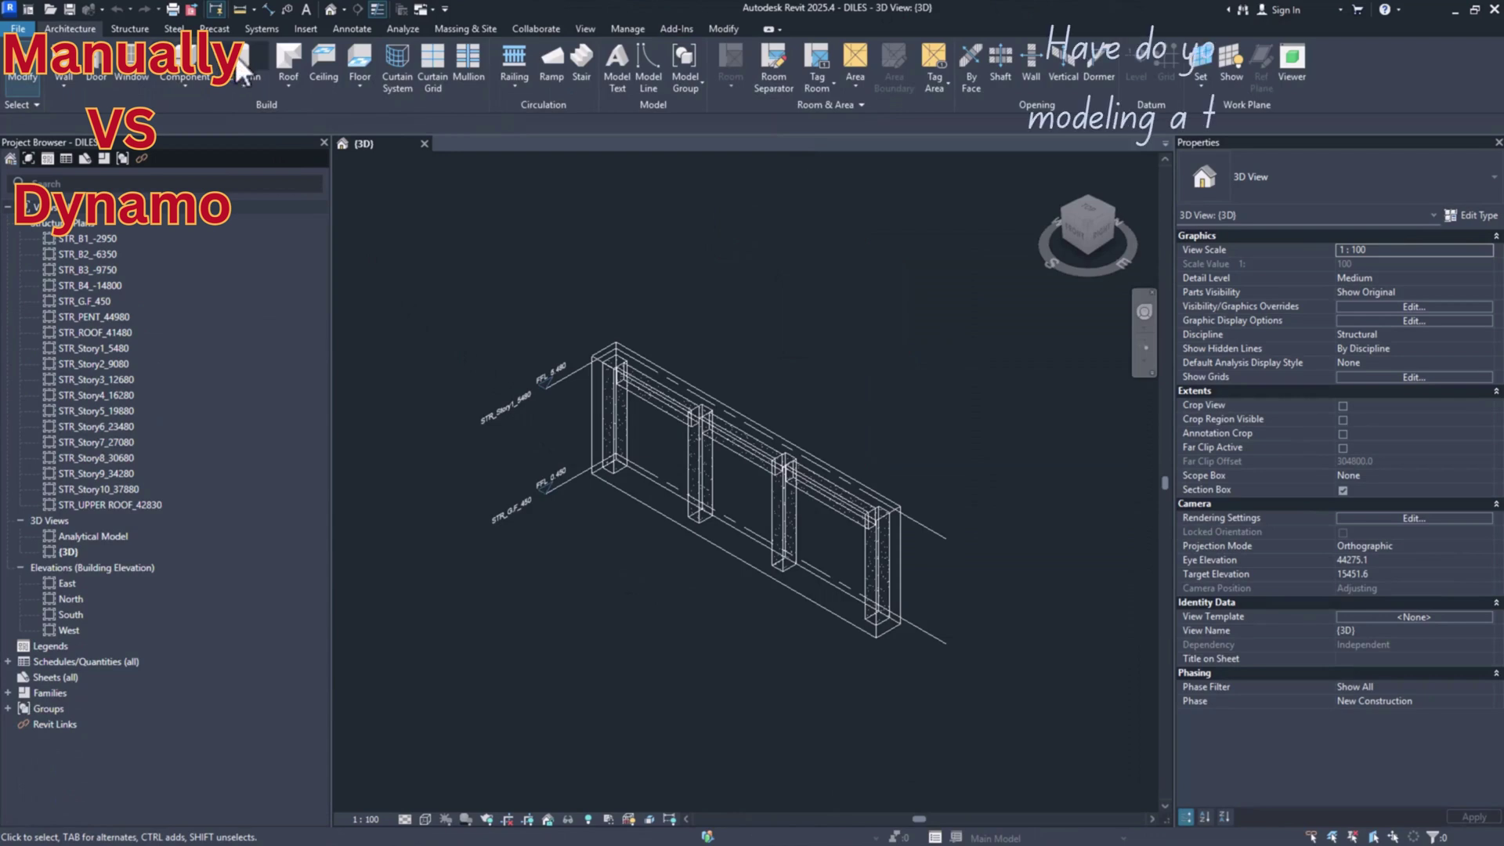
- Expand the Structural Columns families to show the types of Concrete-Rectangular-Column
left_click(242, 55)
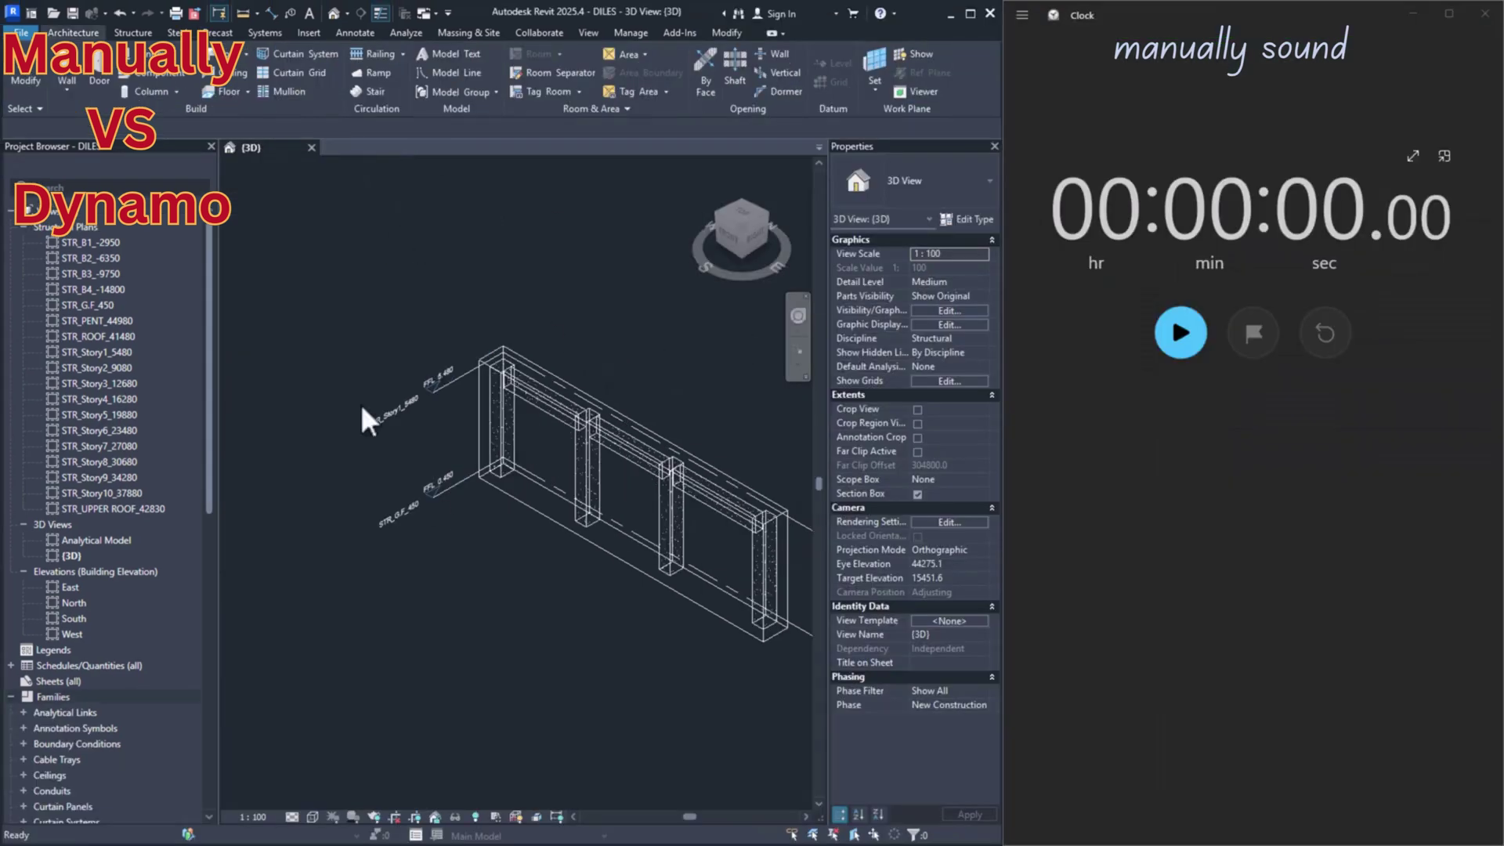
scroll(170, 680, "down", 9)
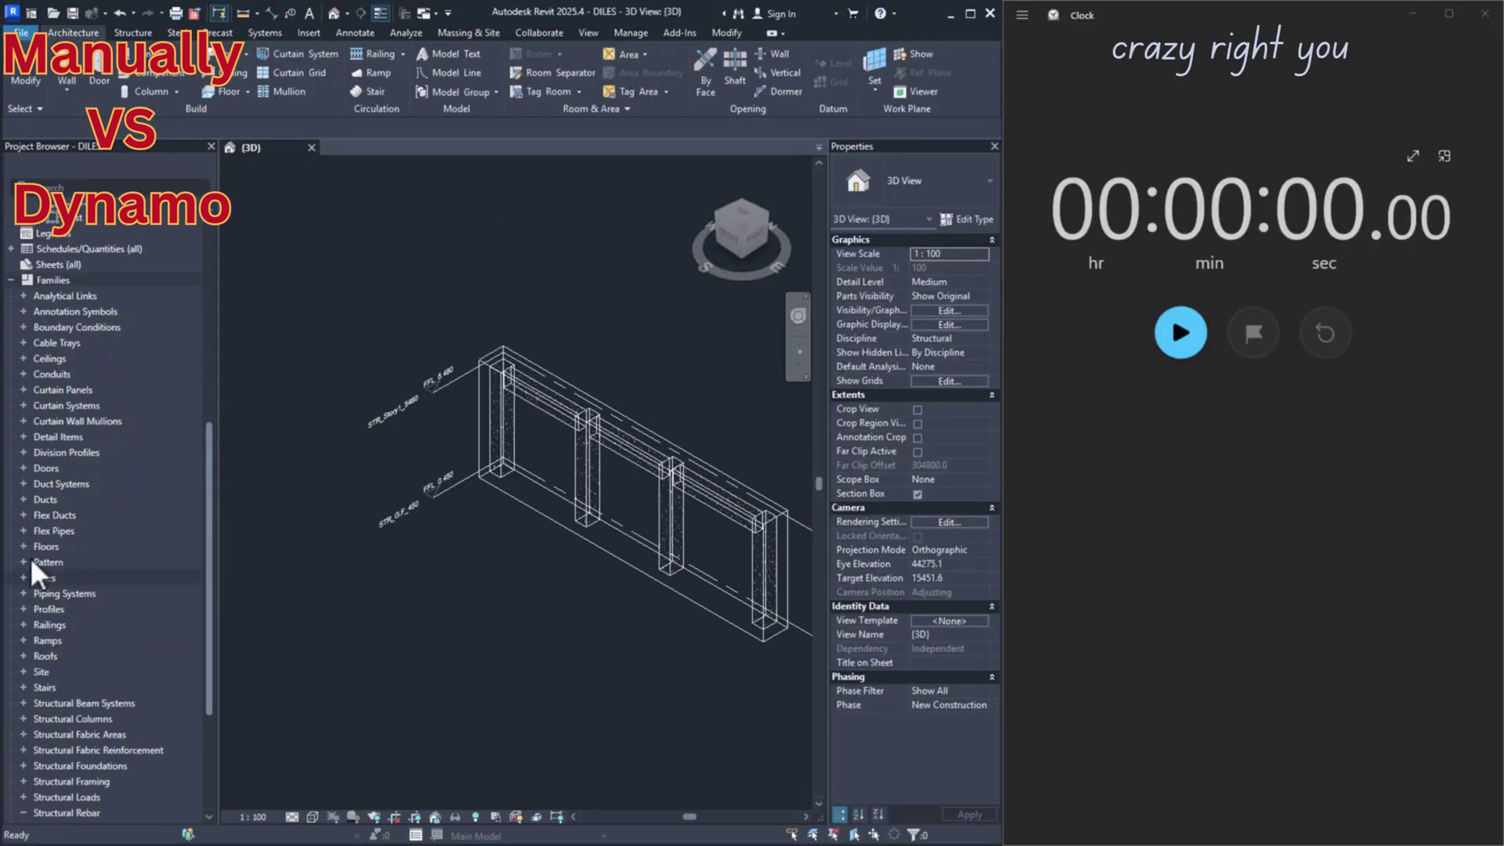
scroll(31, 696, "down", 3)
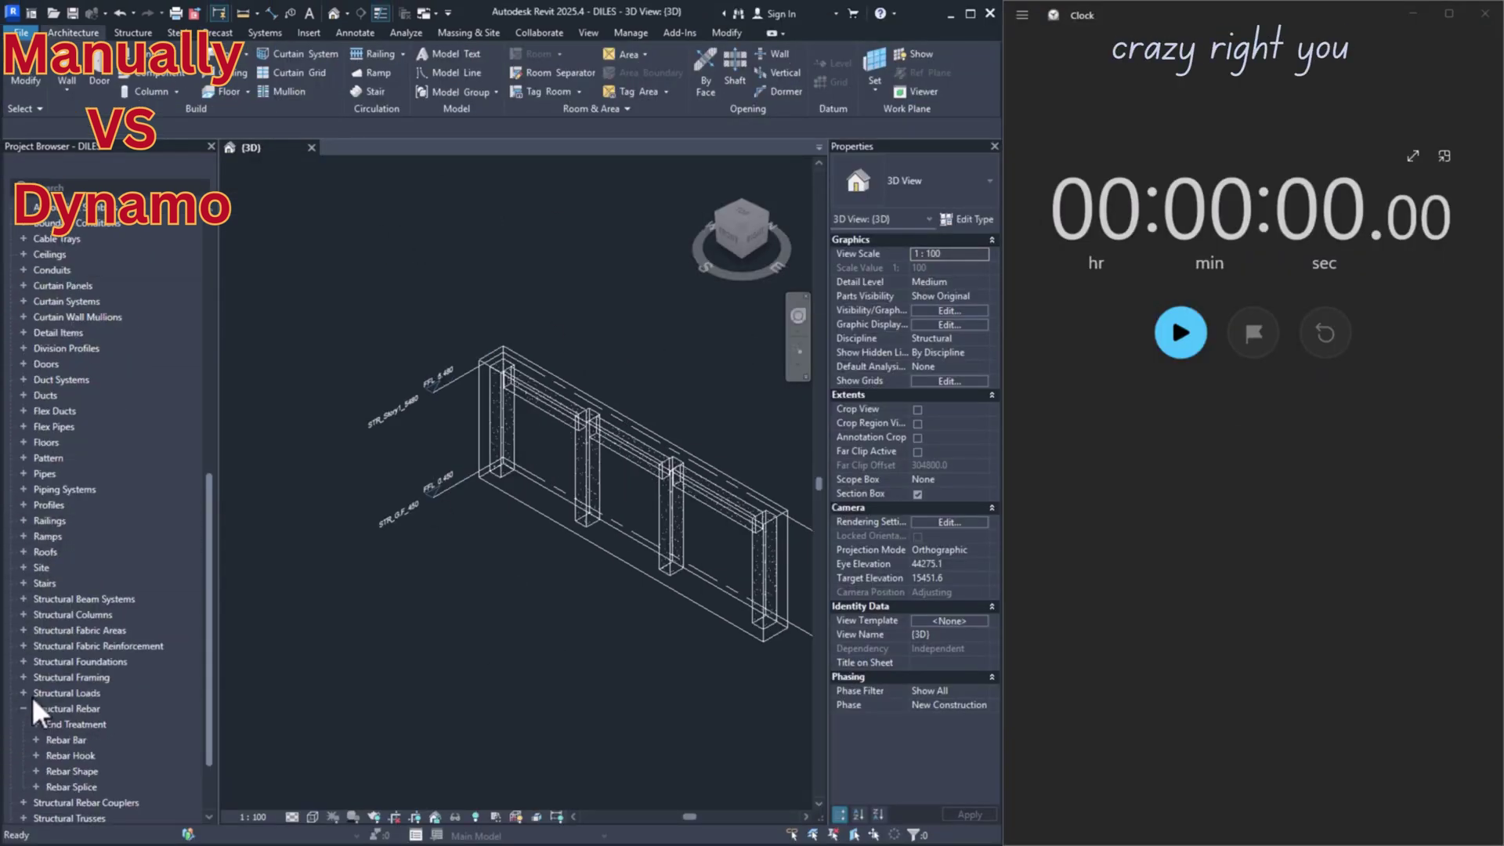
left_click(25, 614)
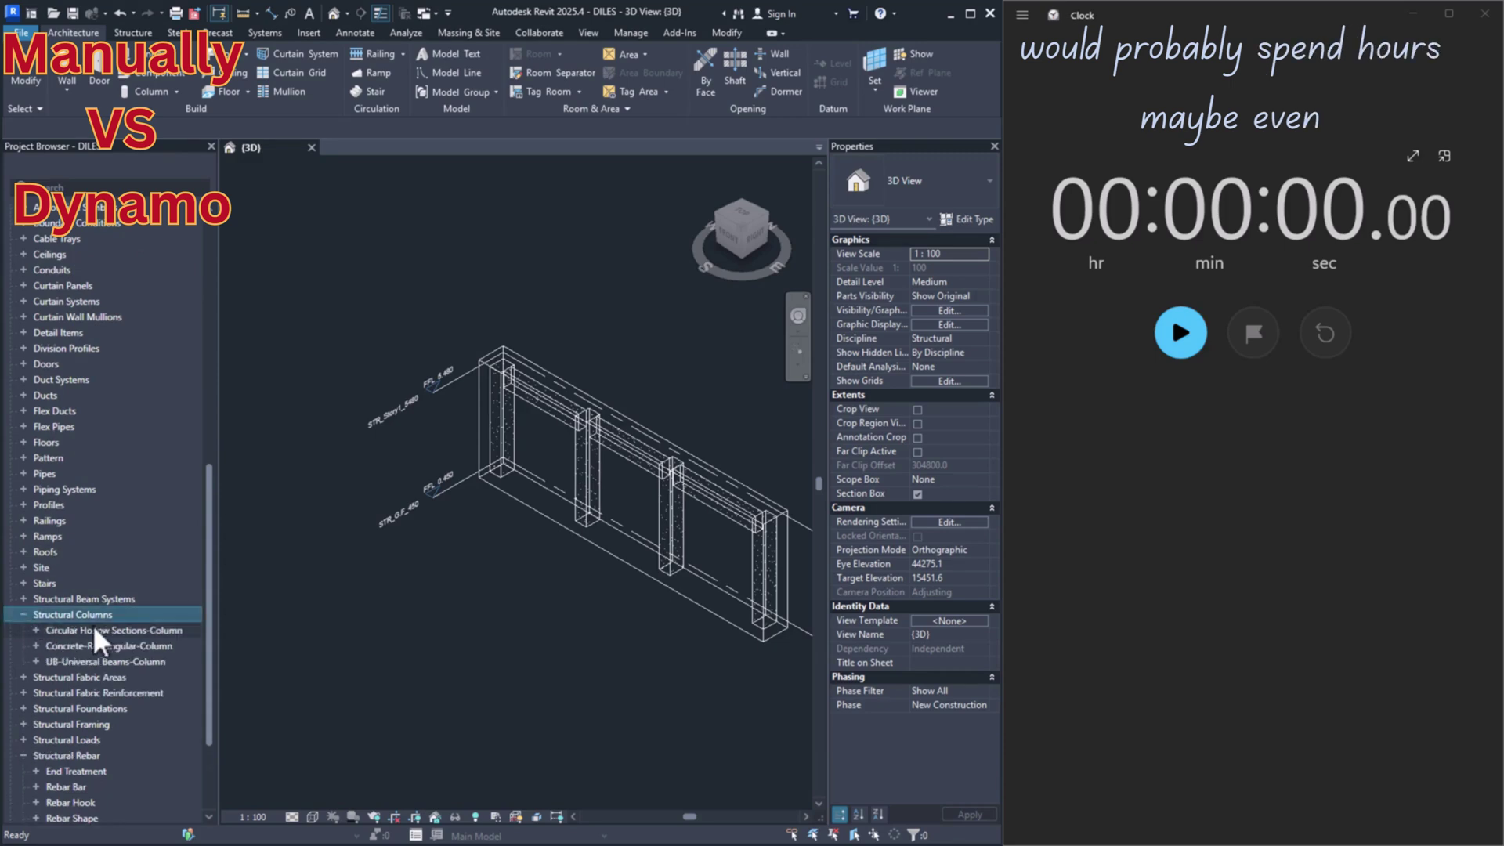
left_click(35, 644)
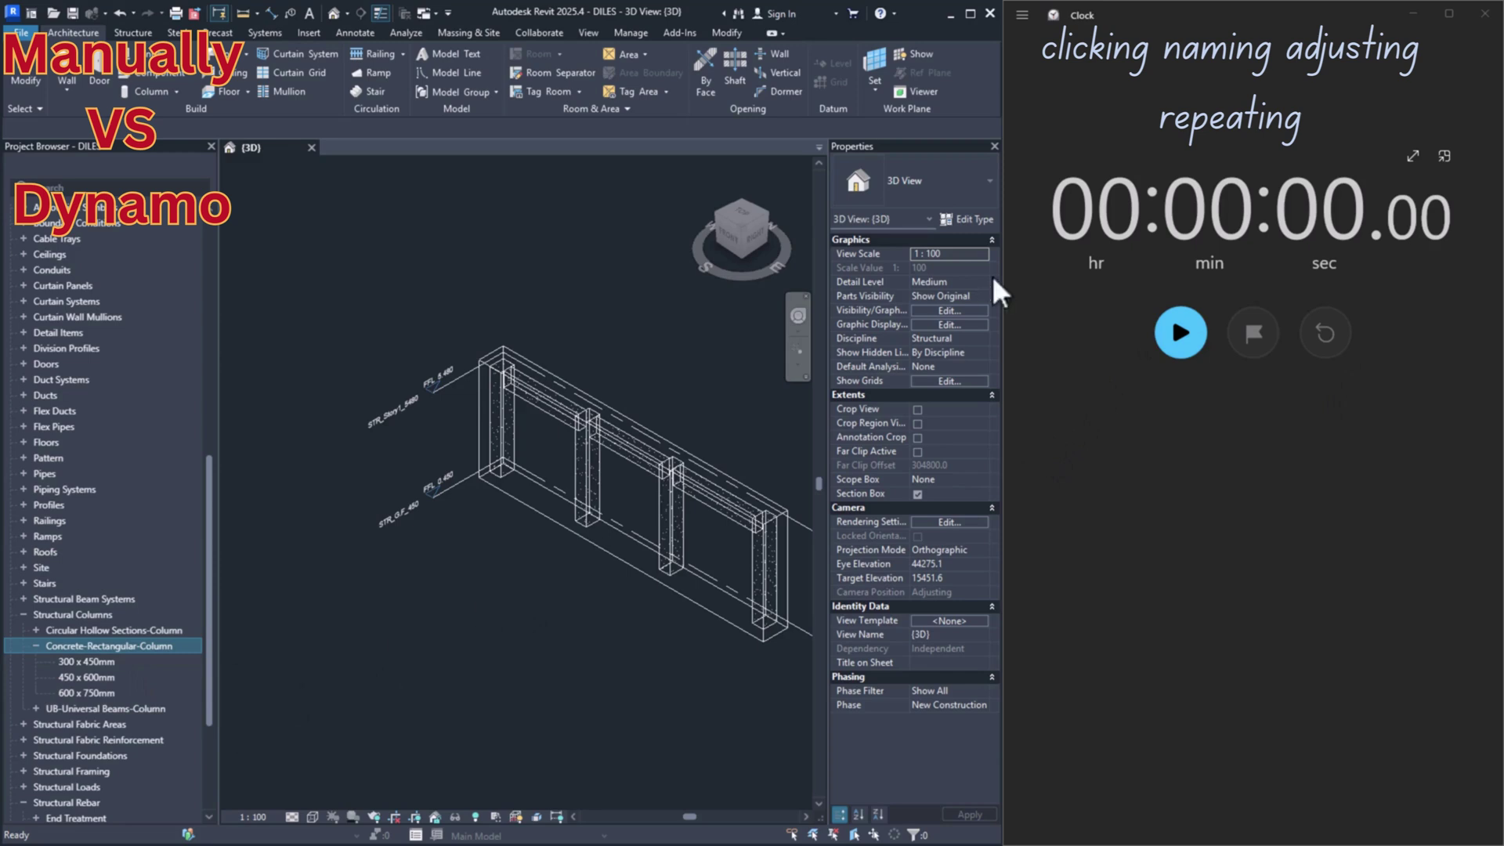
- Start the stopwatch, then begin a structural column and duplicate its 600 x 750mm type as "600 x 750mm 2"
left_click(1180, 337)
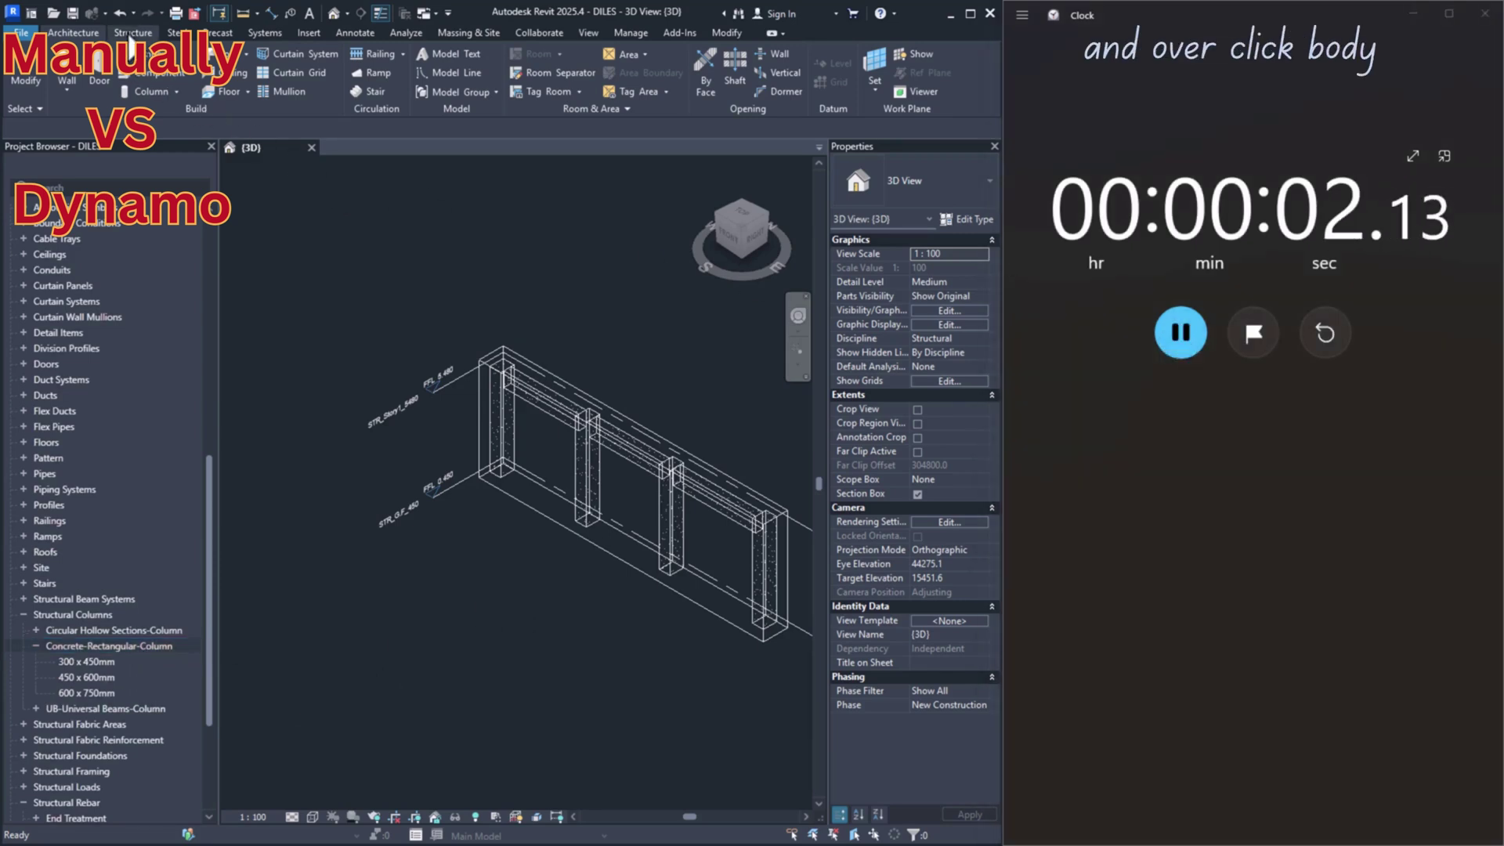
left_click(132, 32)
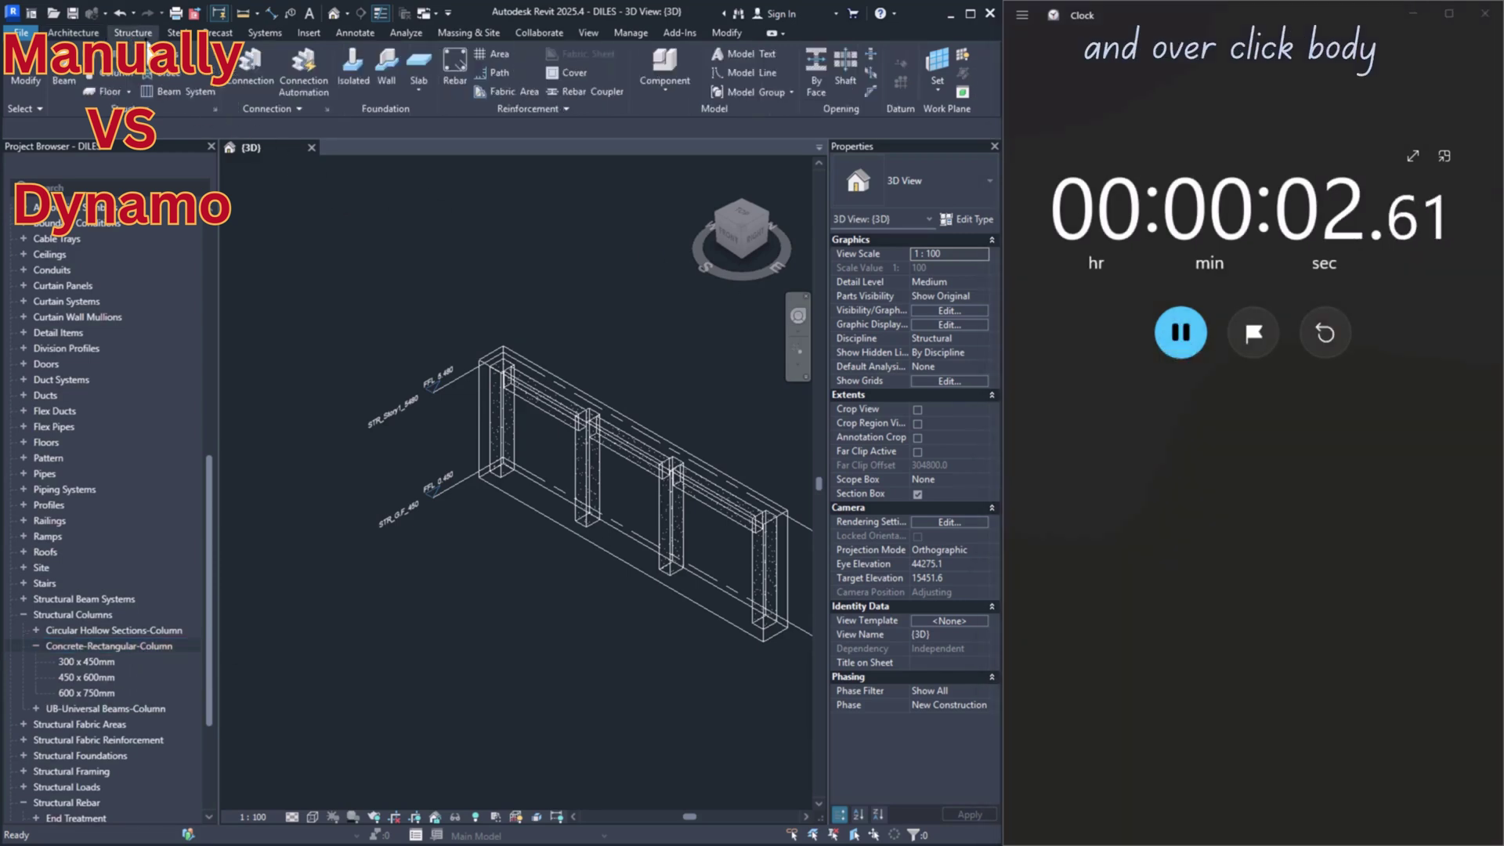
left_click(104, 75)
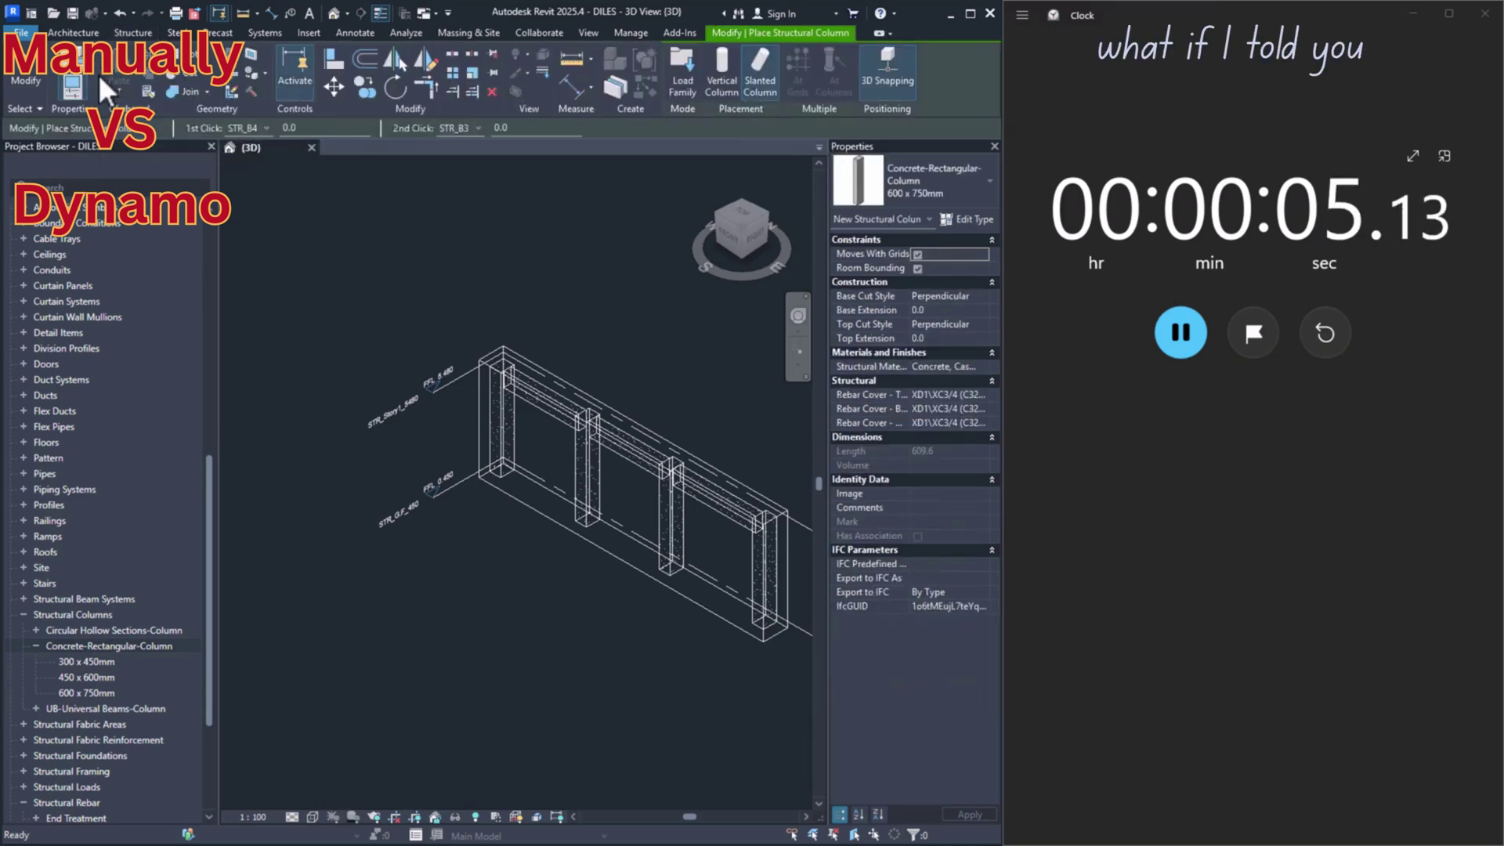
left_click(970, 216)
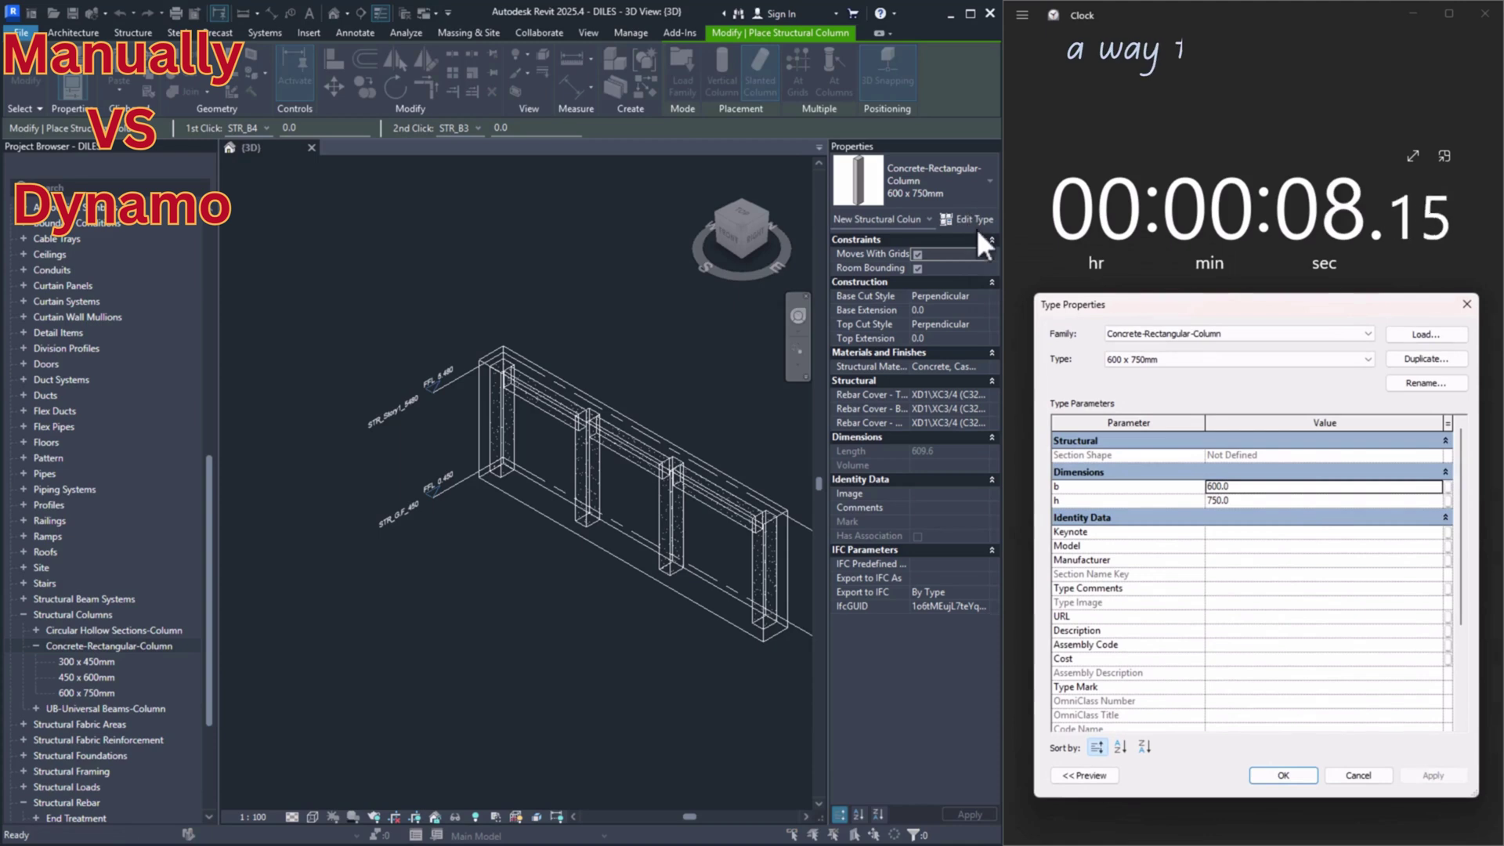
left_click(1424, 360)
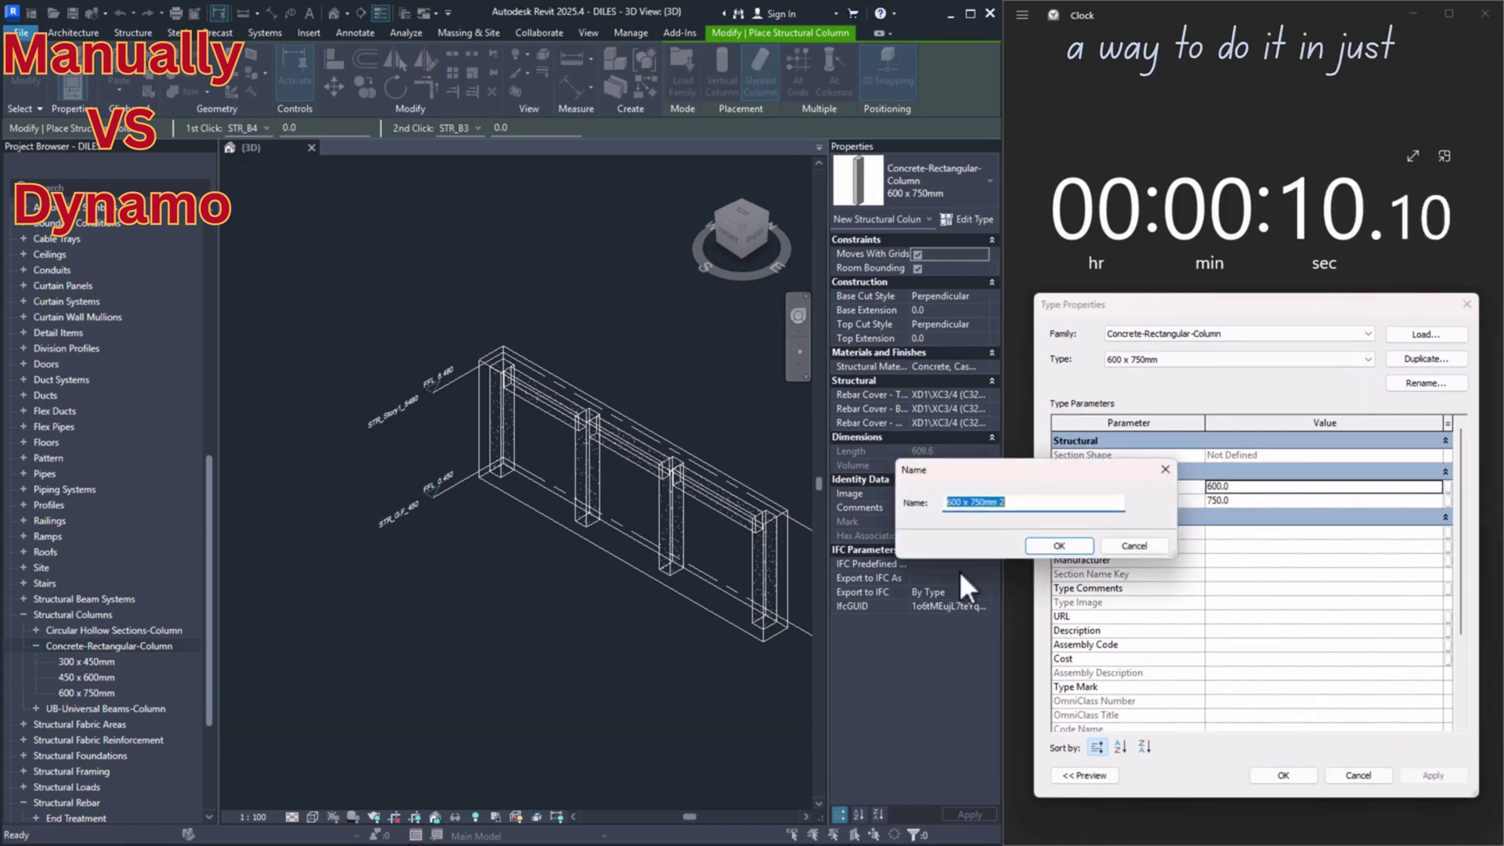
left_click(1002, 503)
type("2")
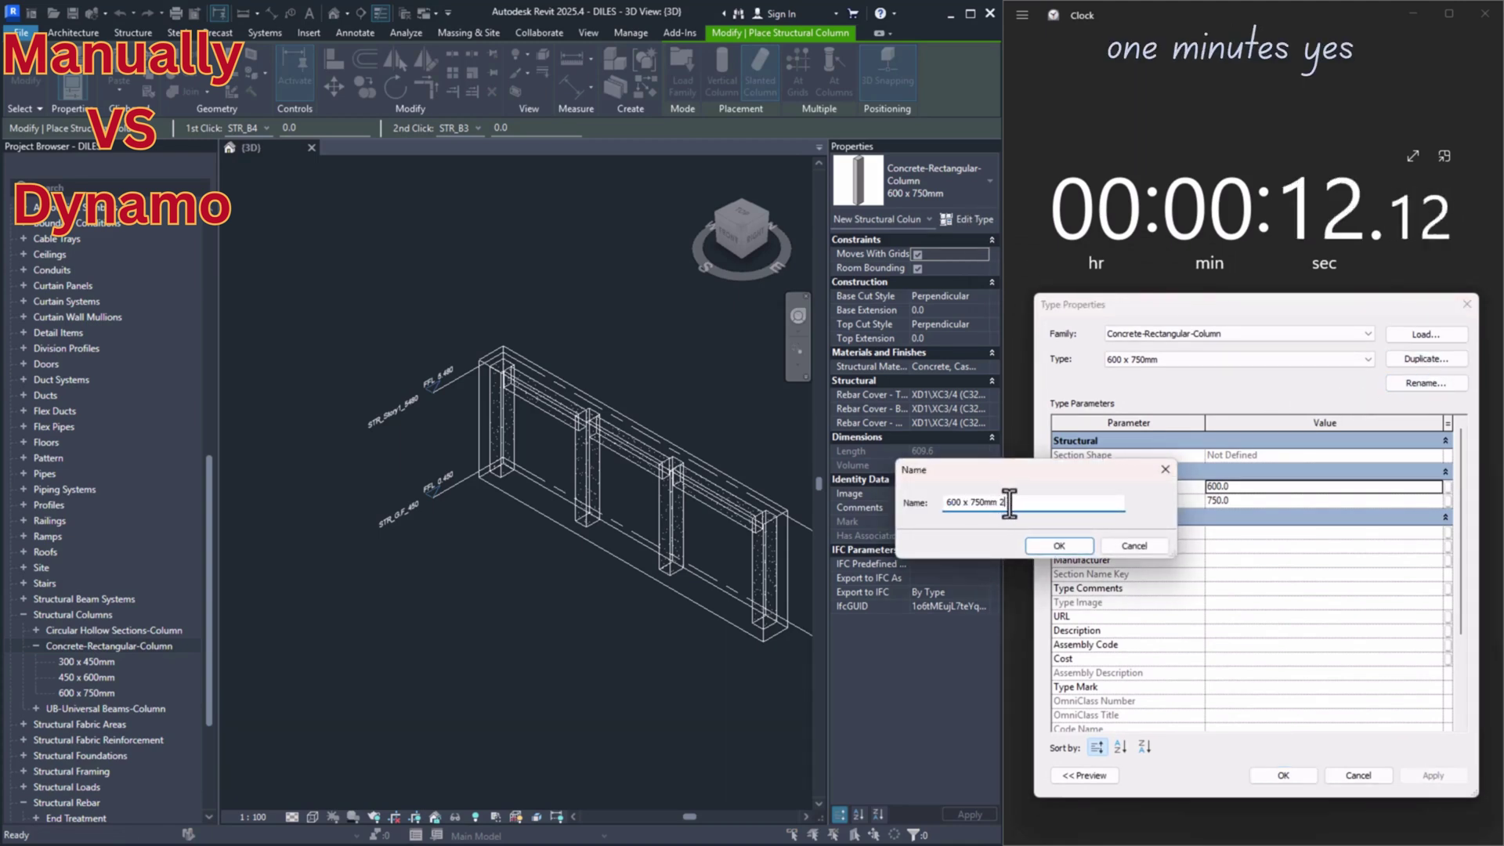
left_click(1067, 549)
- Set the duplicated column type's b and h dimensions to 400 mm each, and pause the stopwatch
left_click(1307, 486)
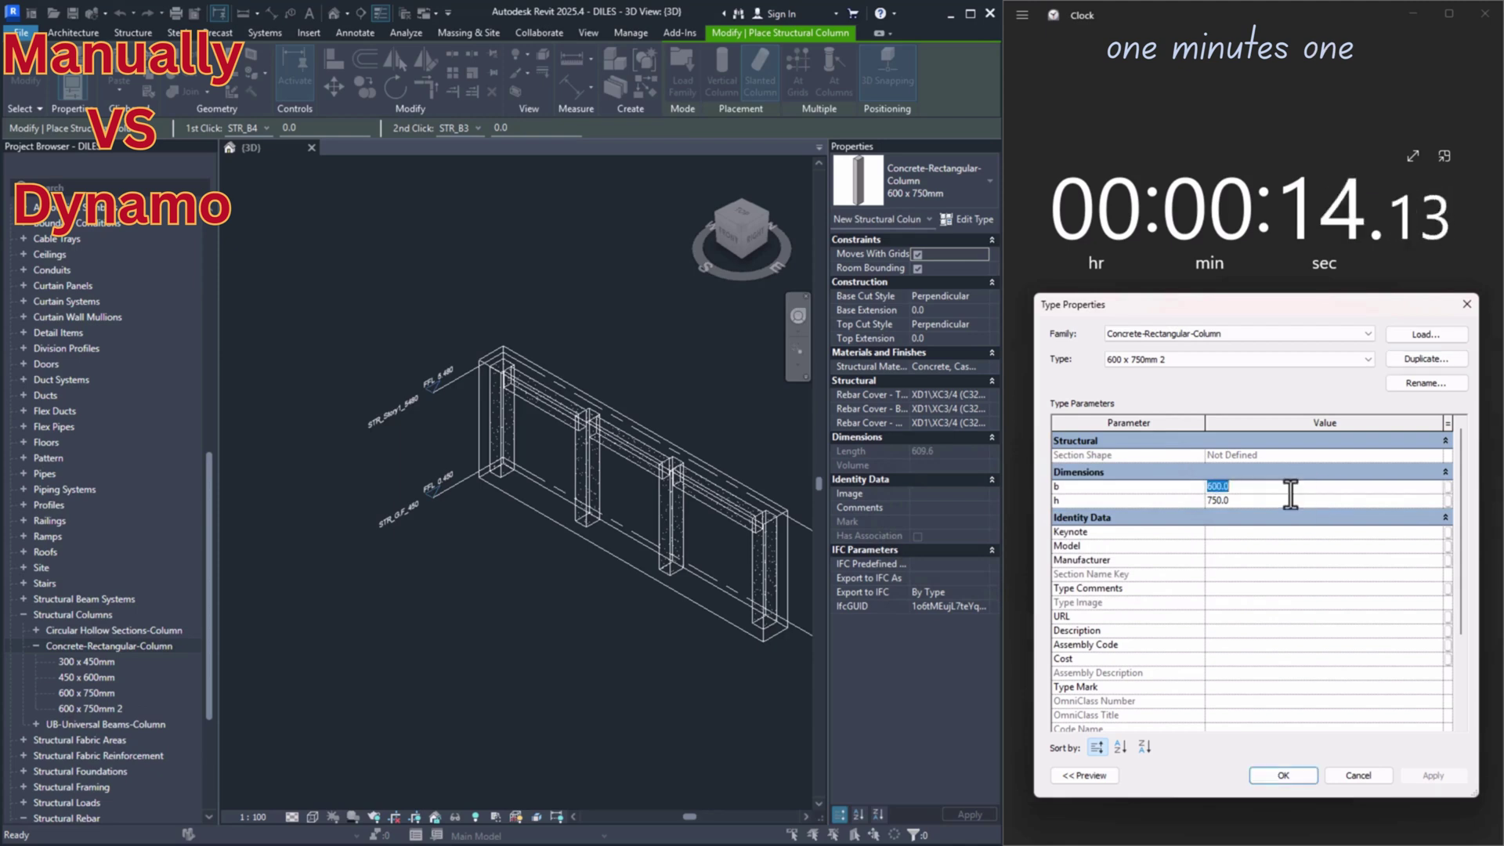
type("400")
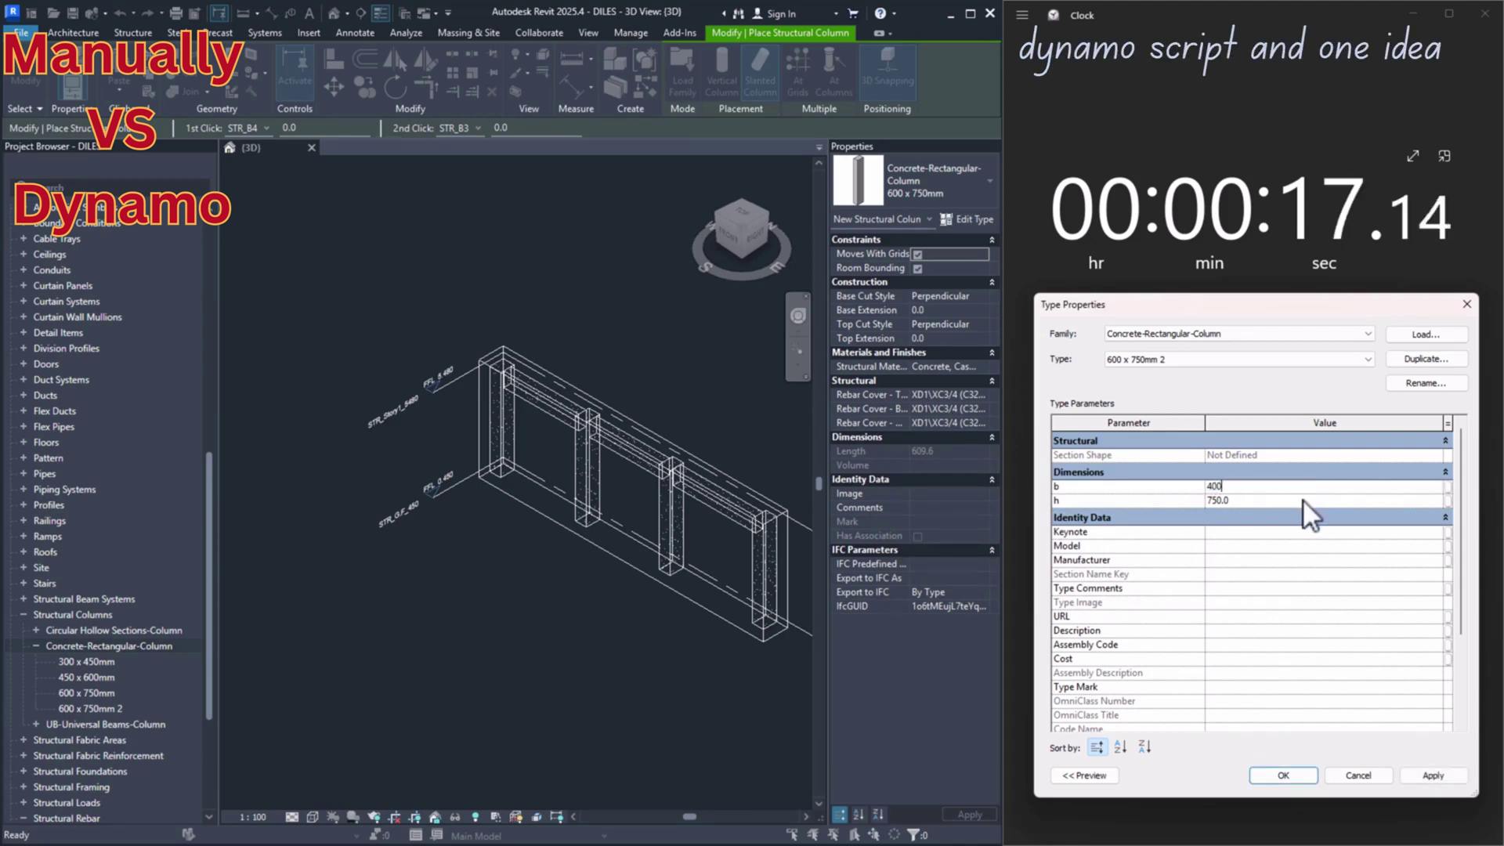
left_click(1302, 500)
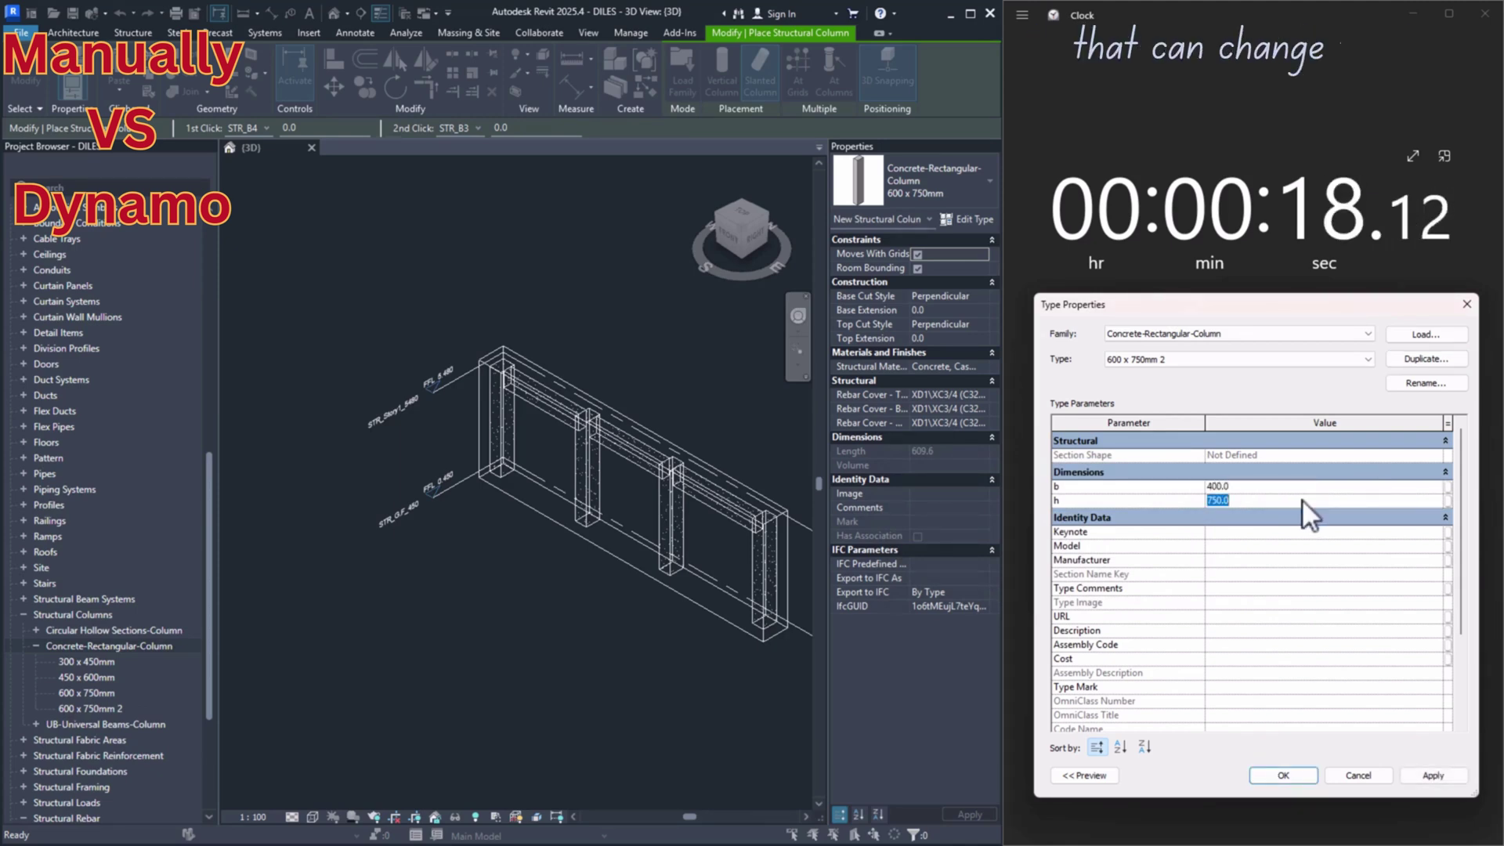
type("400")
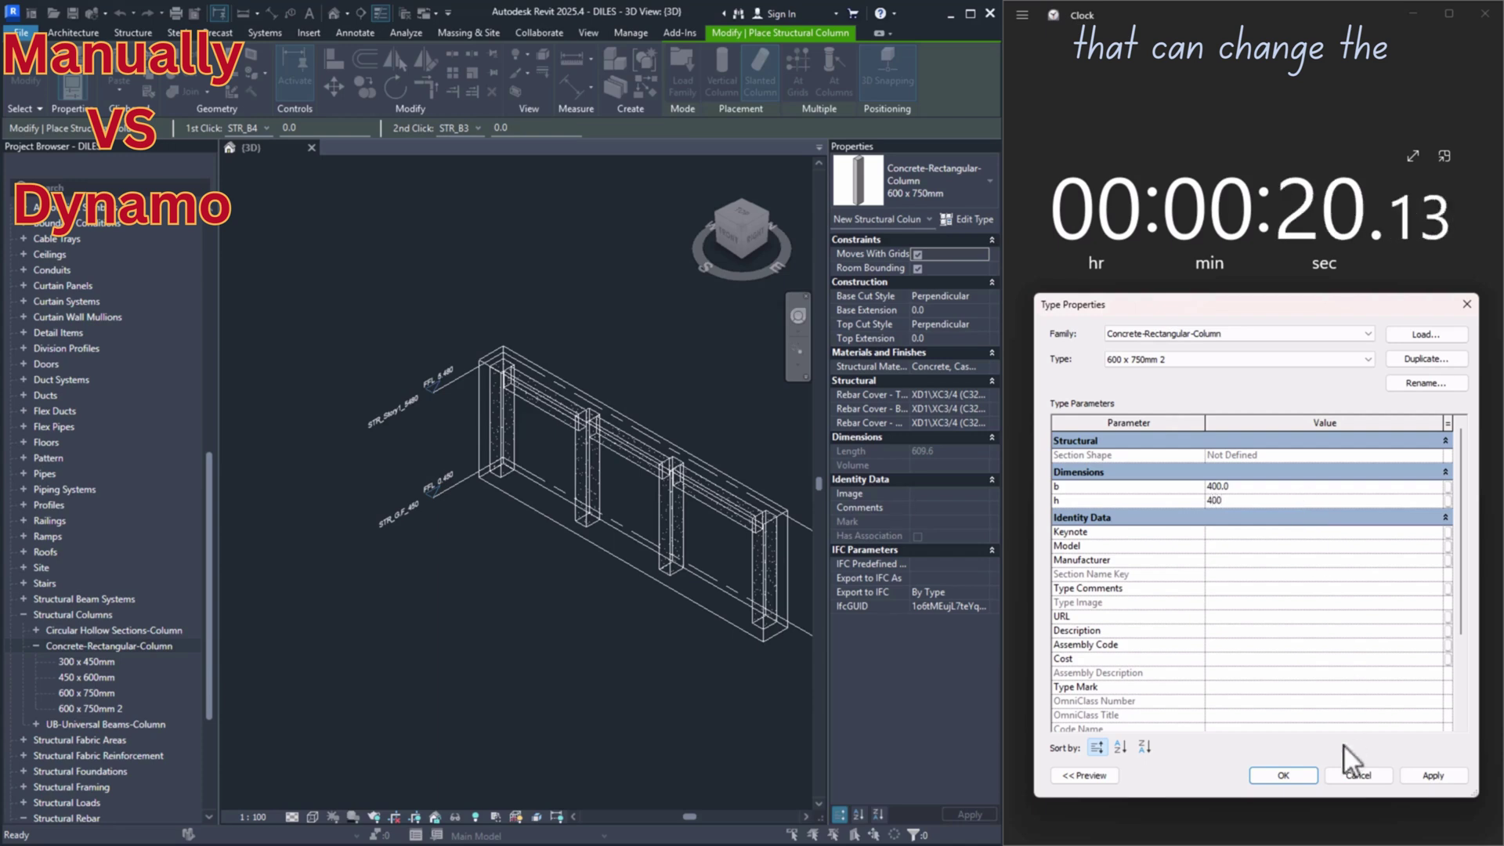
left_click(1283, 775)
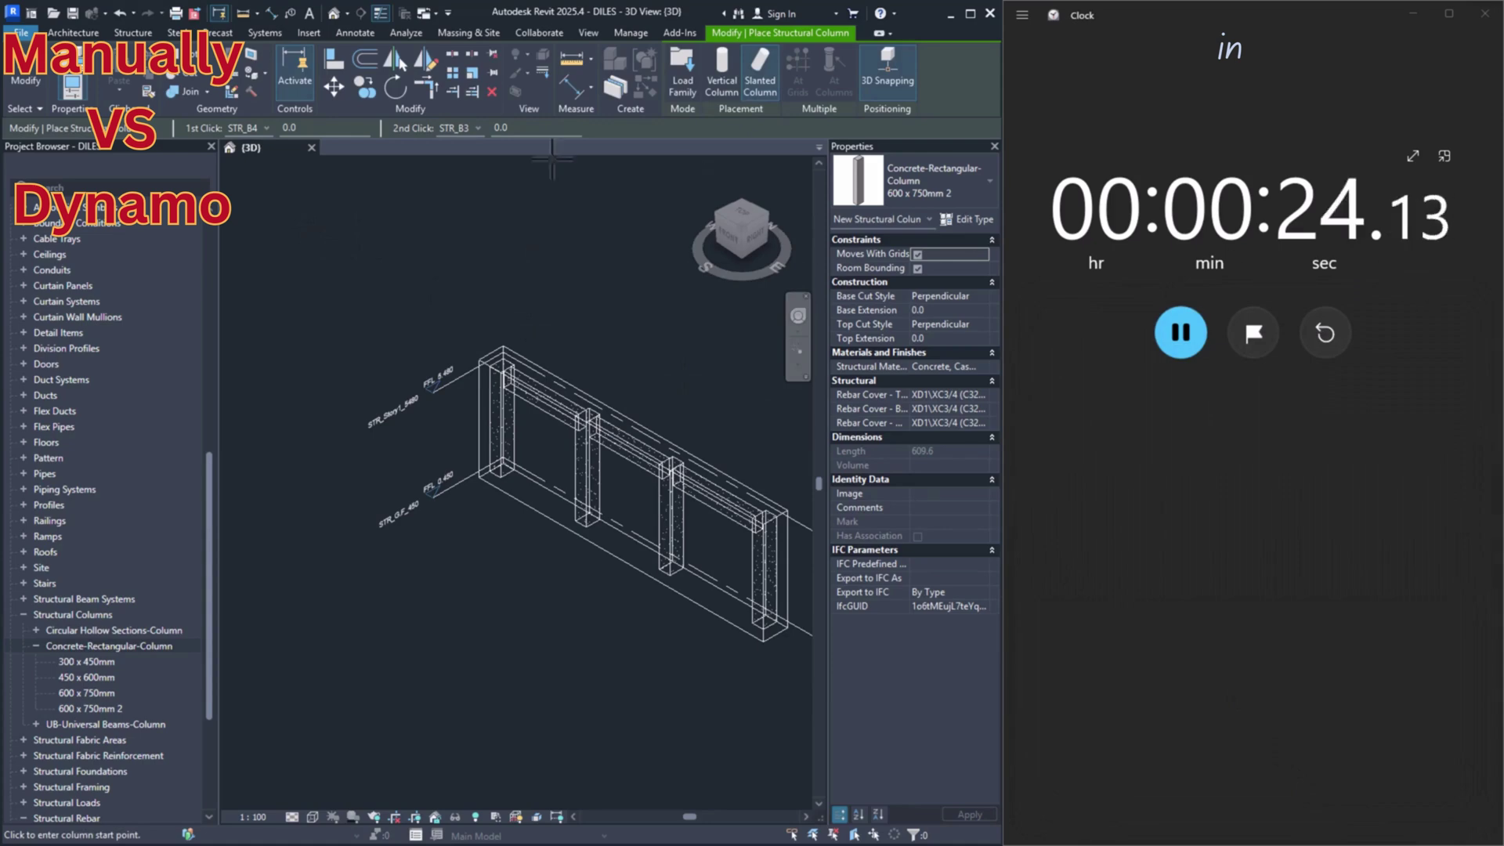
left_click(1179, 333)
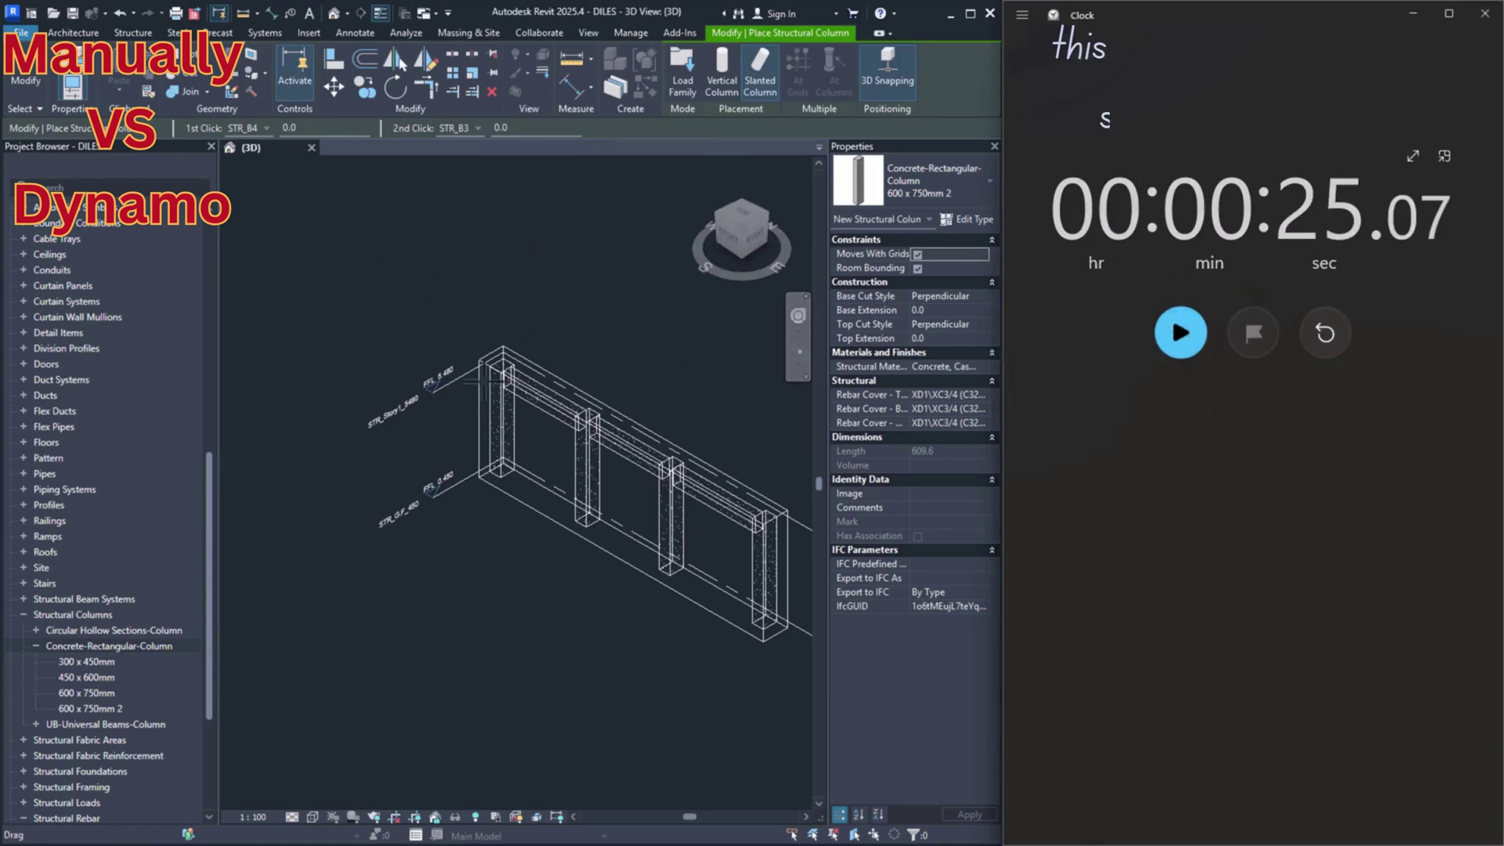
- Open the Windows Calculator and divide 25 by 60 to convert the seconds per section into minutes
key("super")
type("calculator")
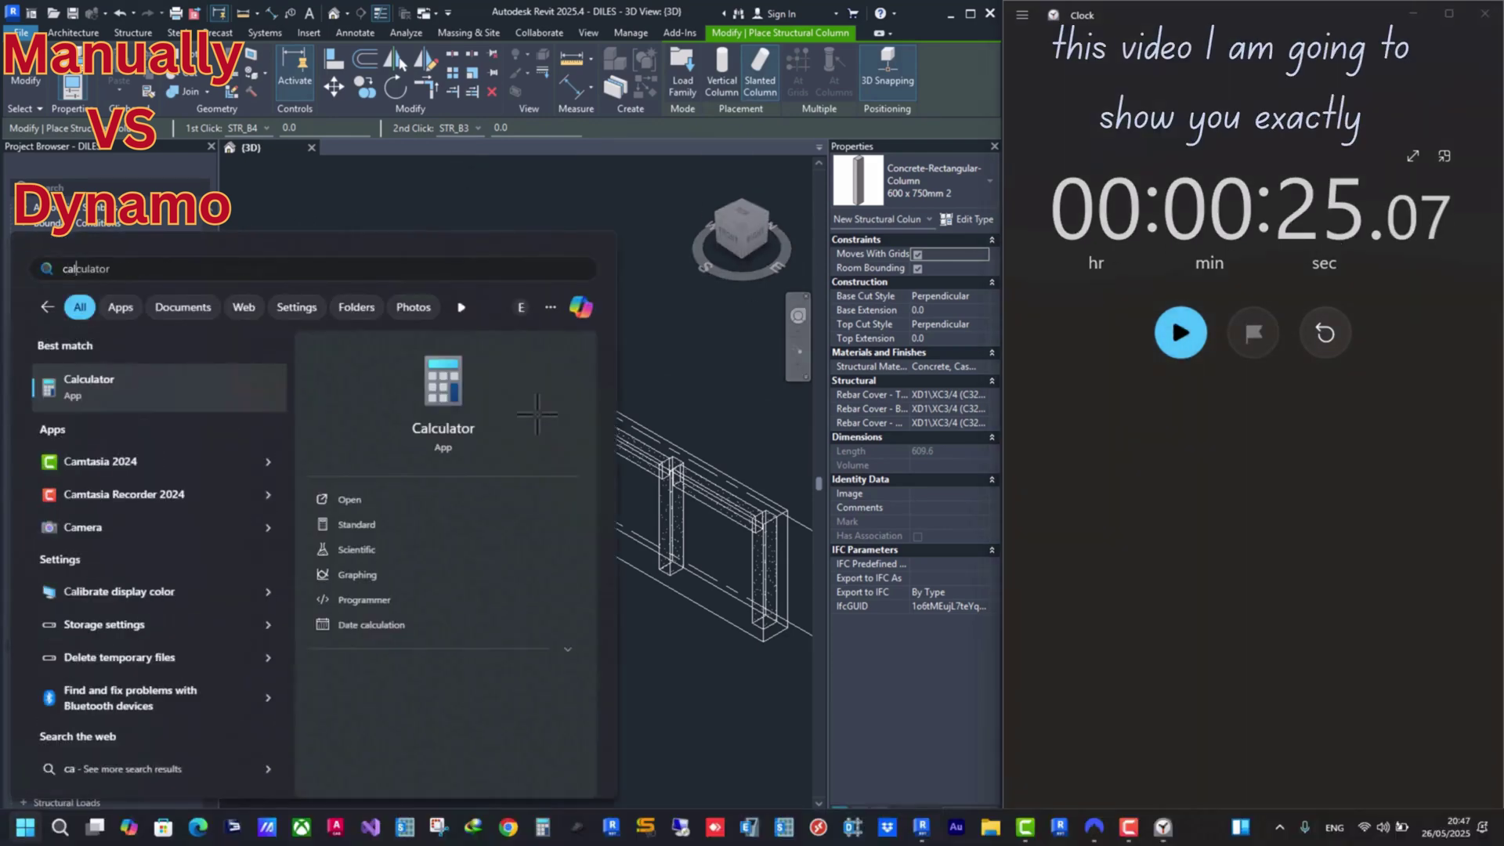
key("Return")
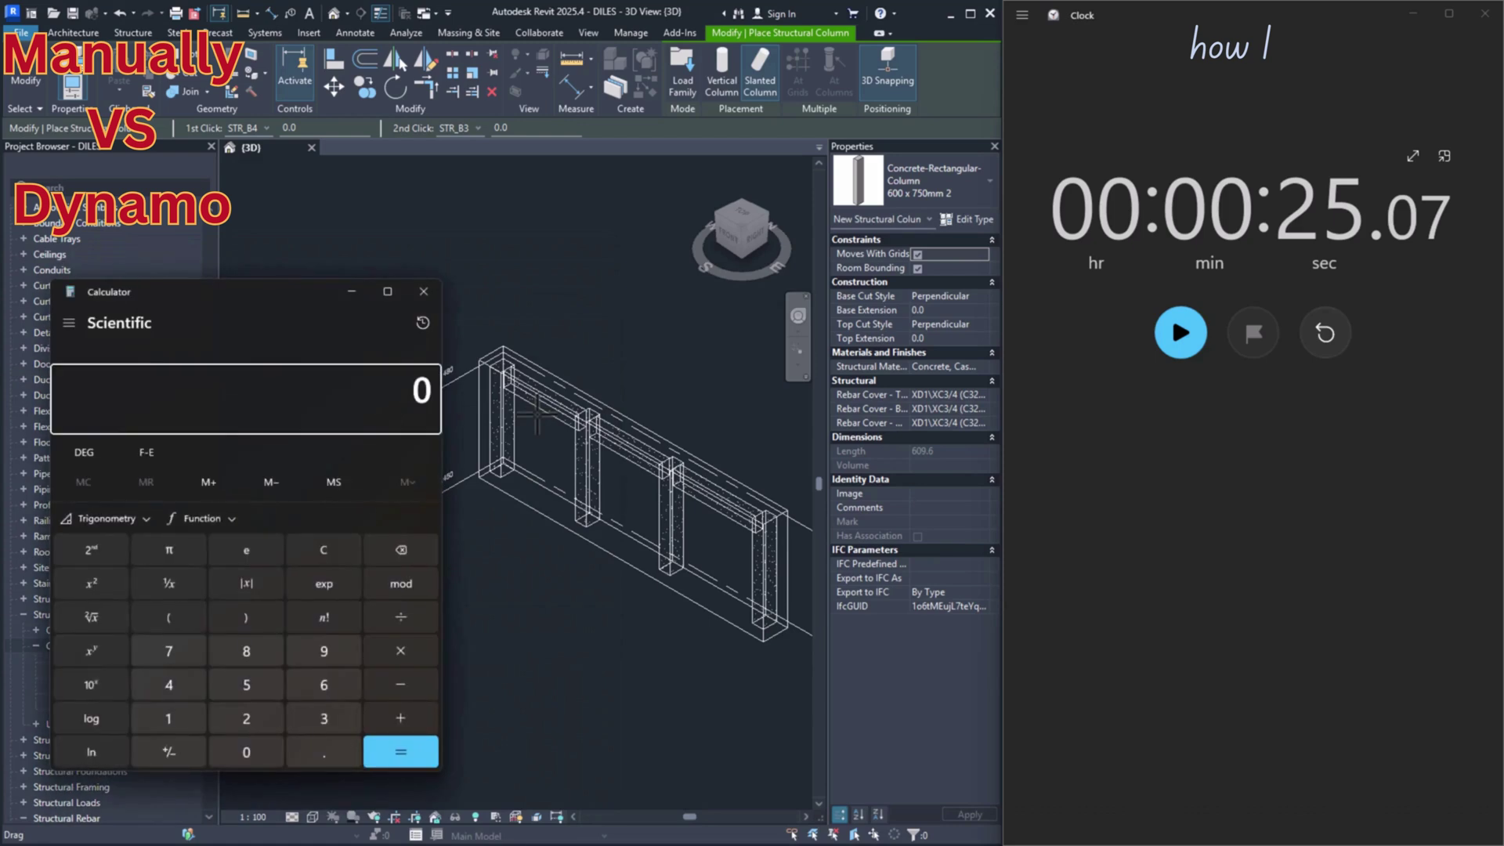
type("25")
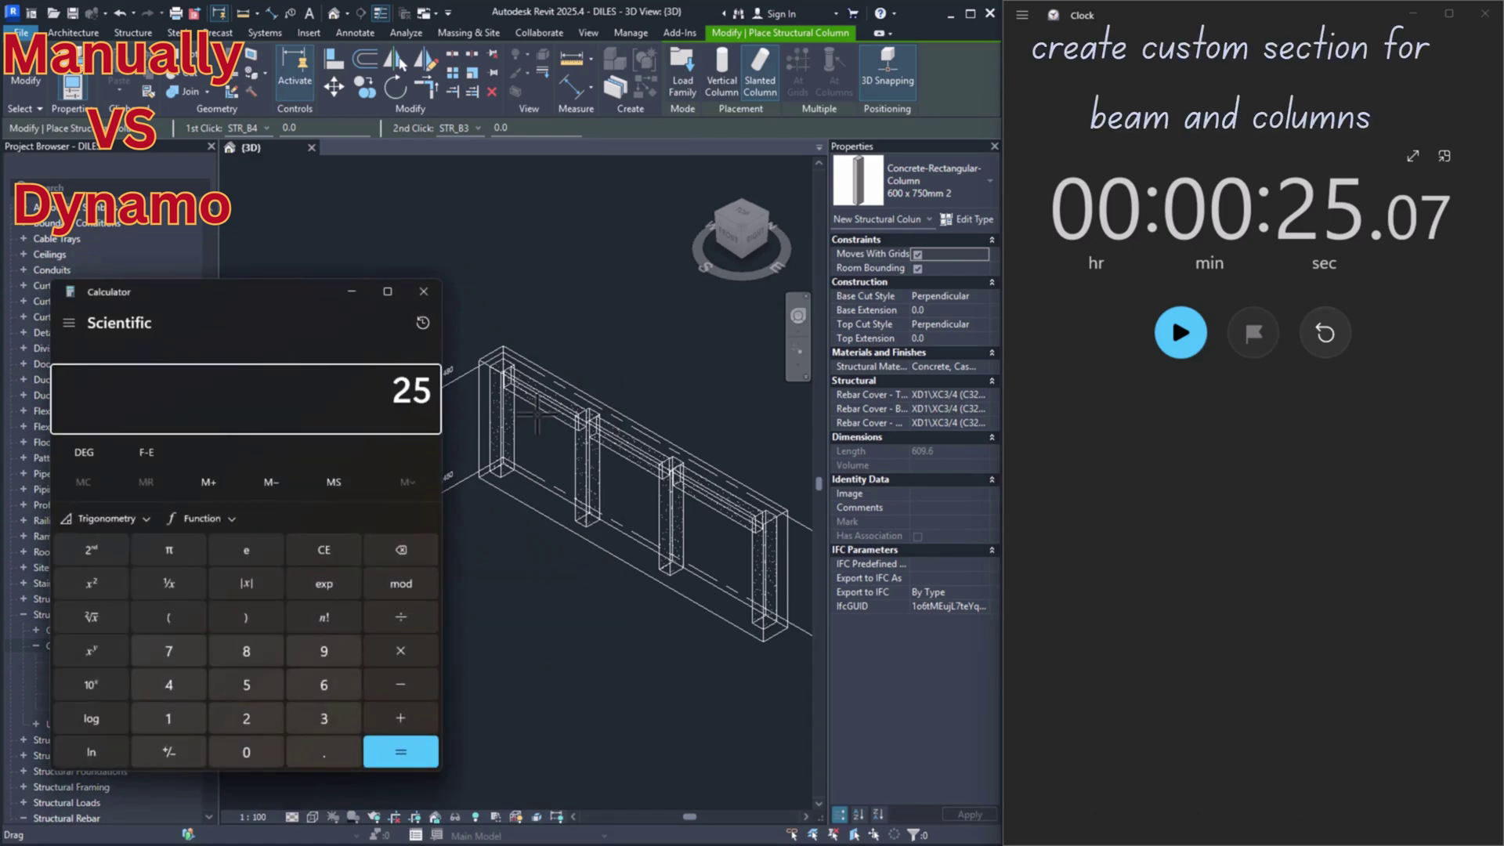
key("slash")
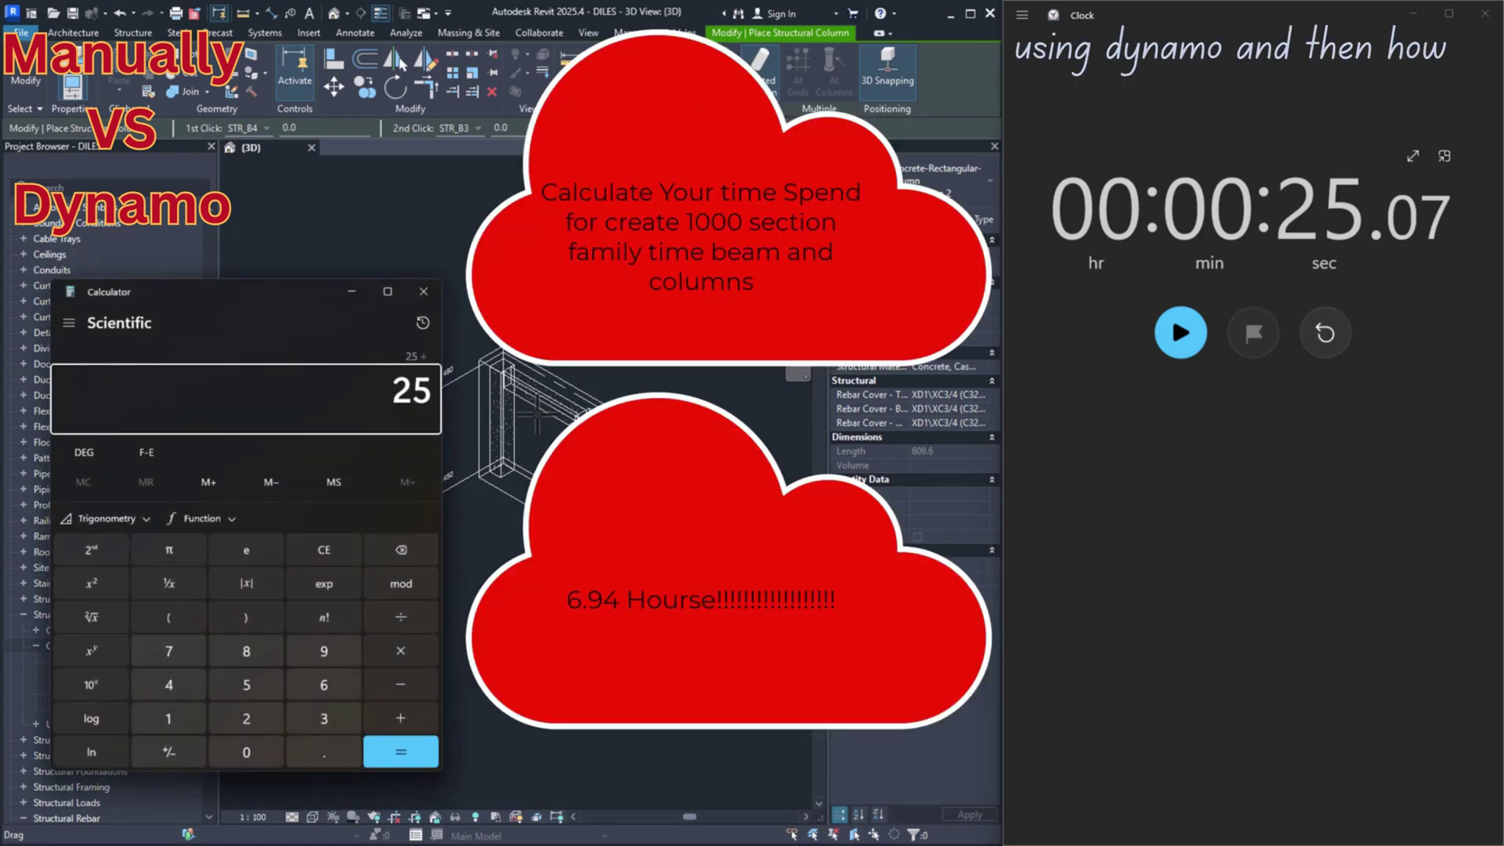
type("60")
key("Return")
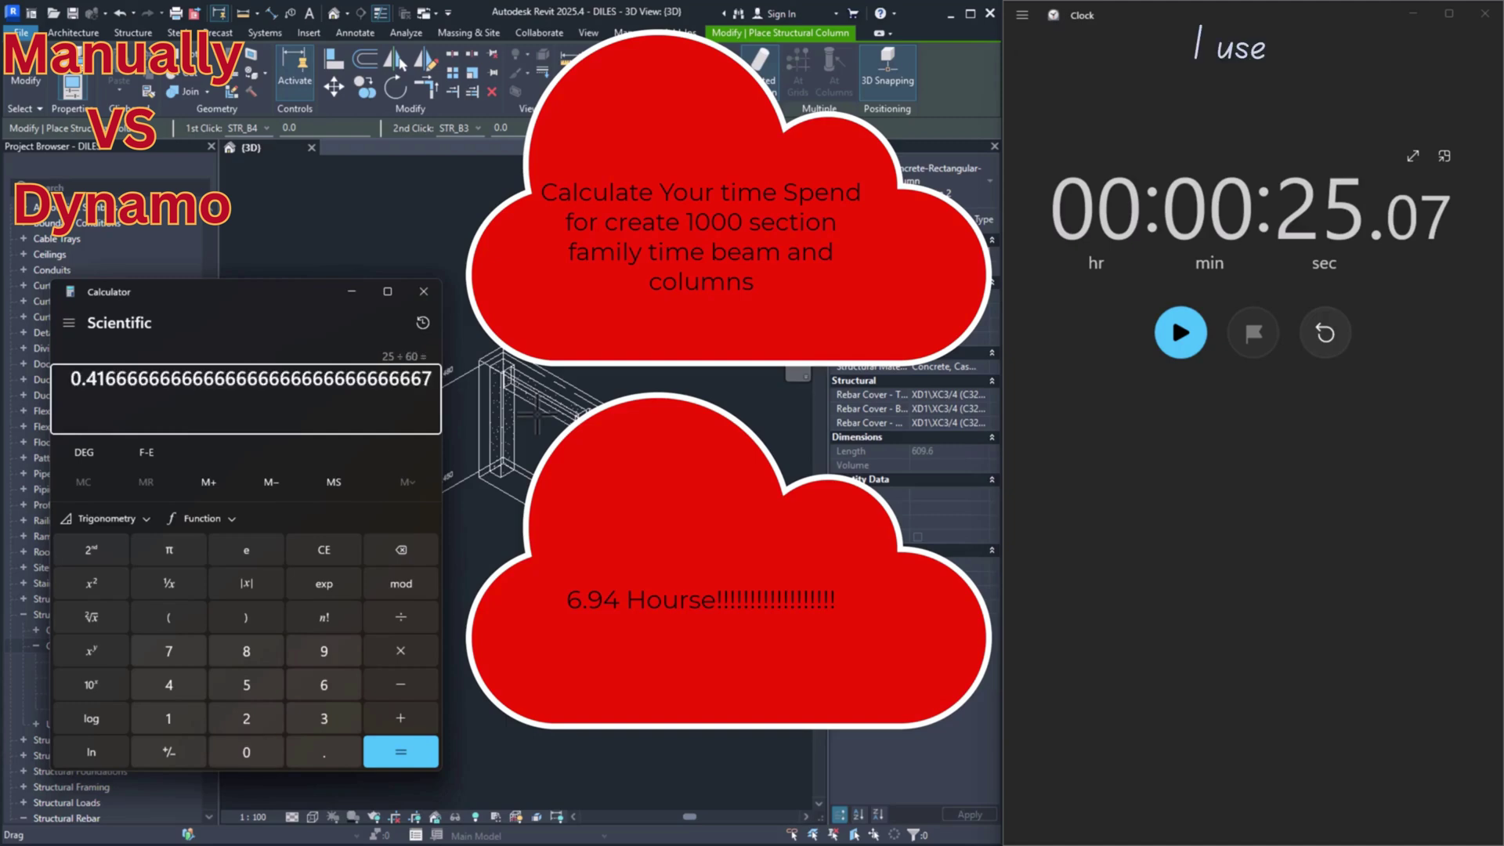
- Multiply the minutes per section by 1000 to get the time for a thousand sections
left_click(421, 653)
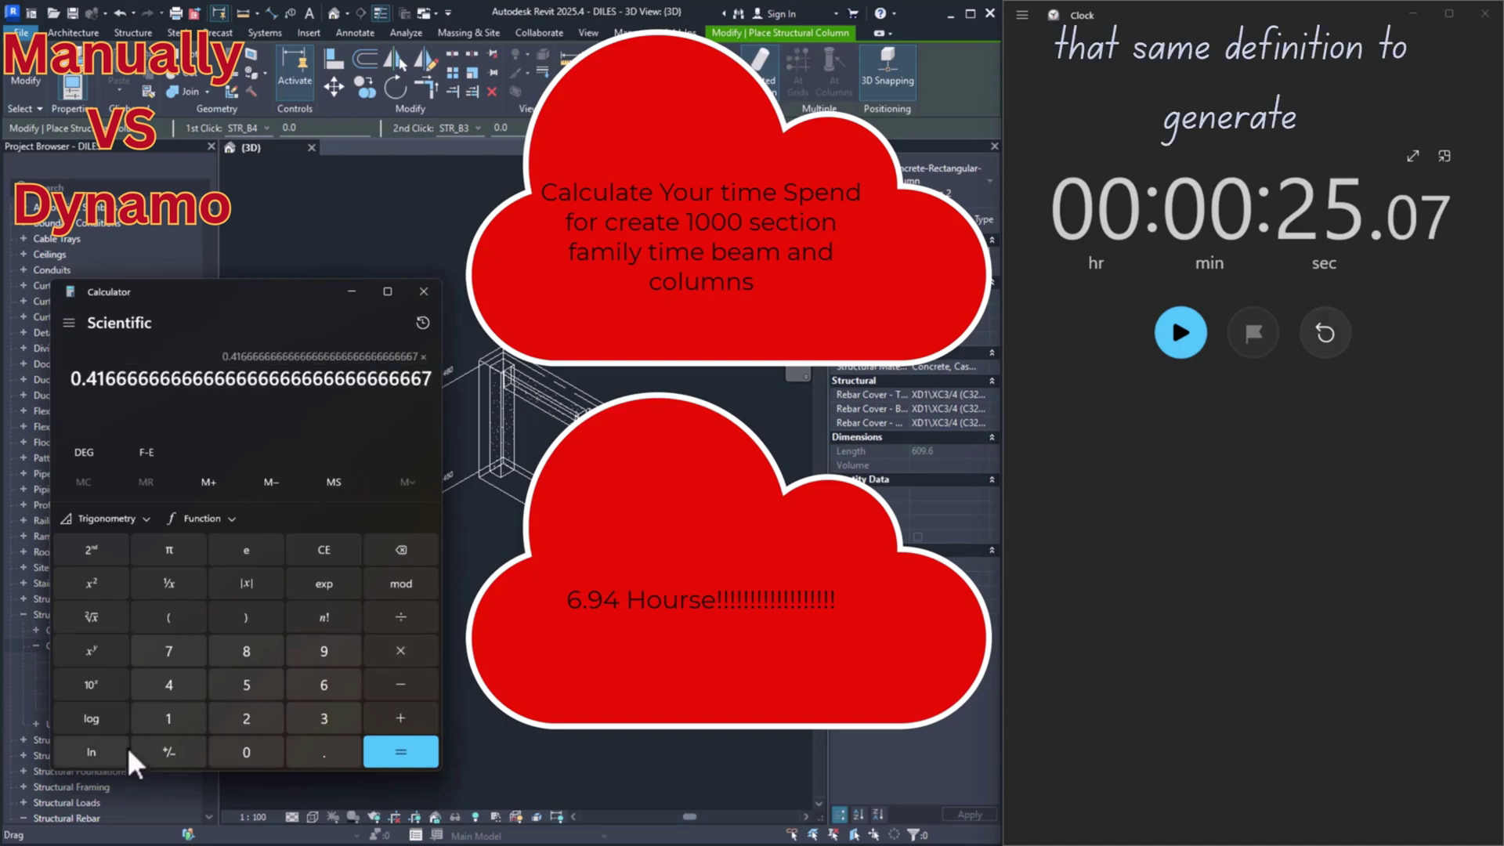
left_click(168, 719)
double_click(234, 751)
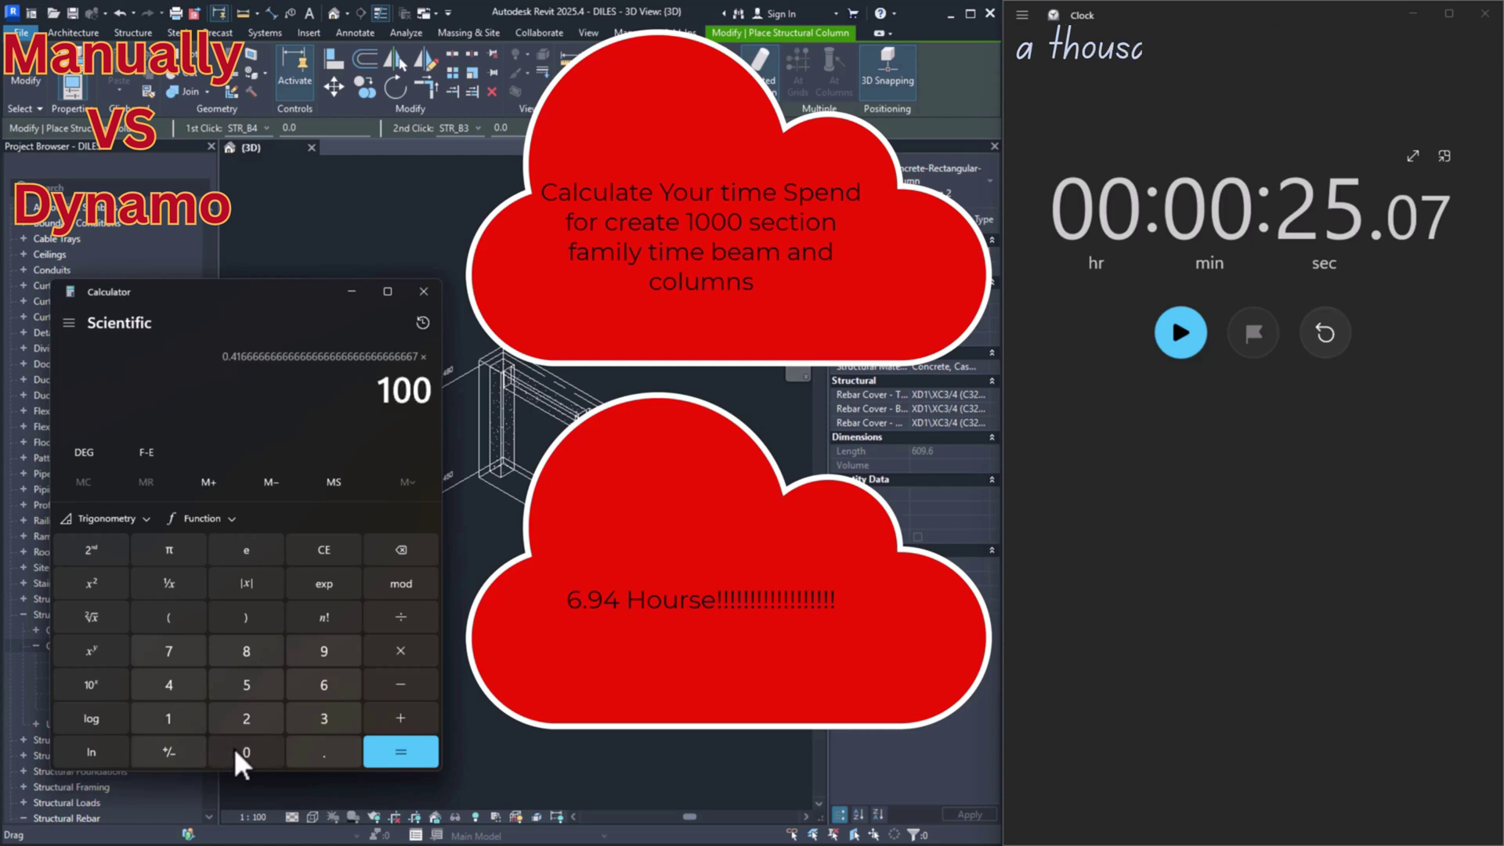
left_click(233, 752)
left_click(384, 753)
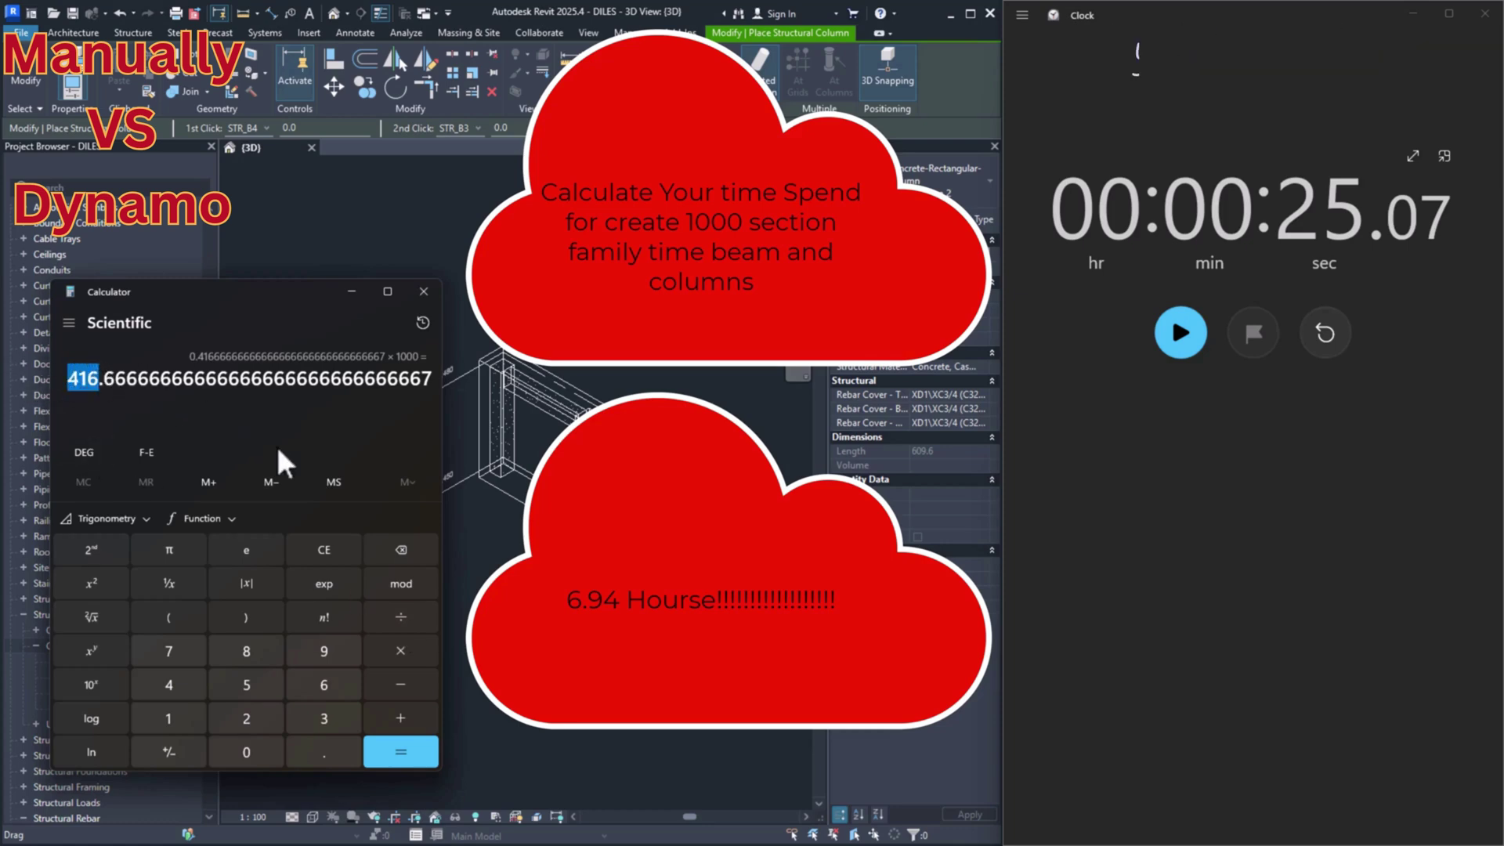
- Divide the total minutes by 60 to convert the manual modeling time into hours
left_click(401, 618)
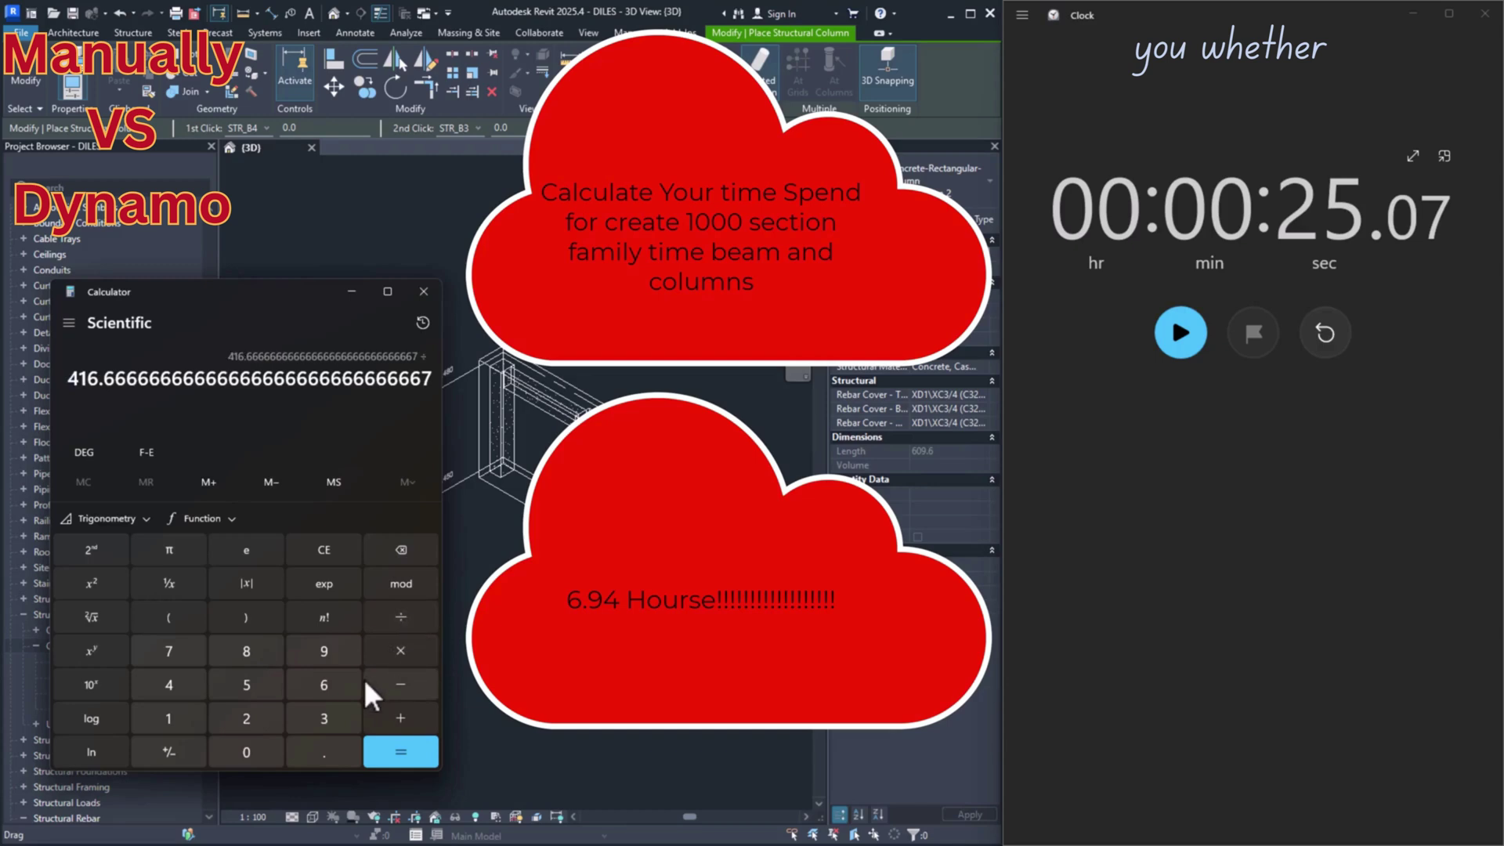
left_click(326, 683)
left_click(262, 751)
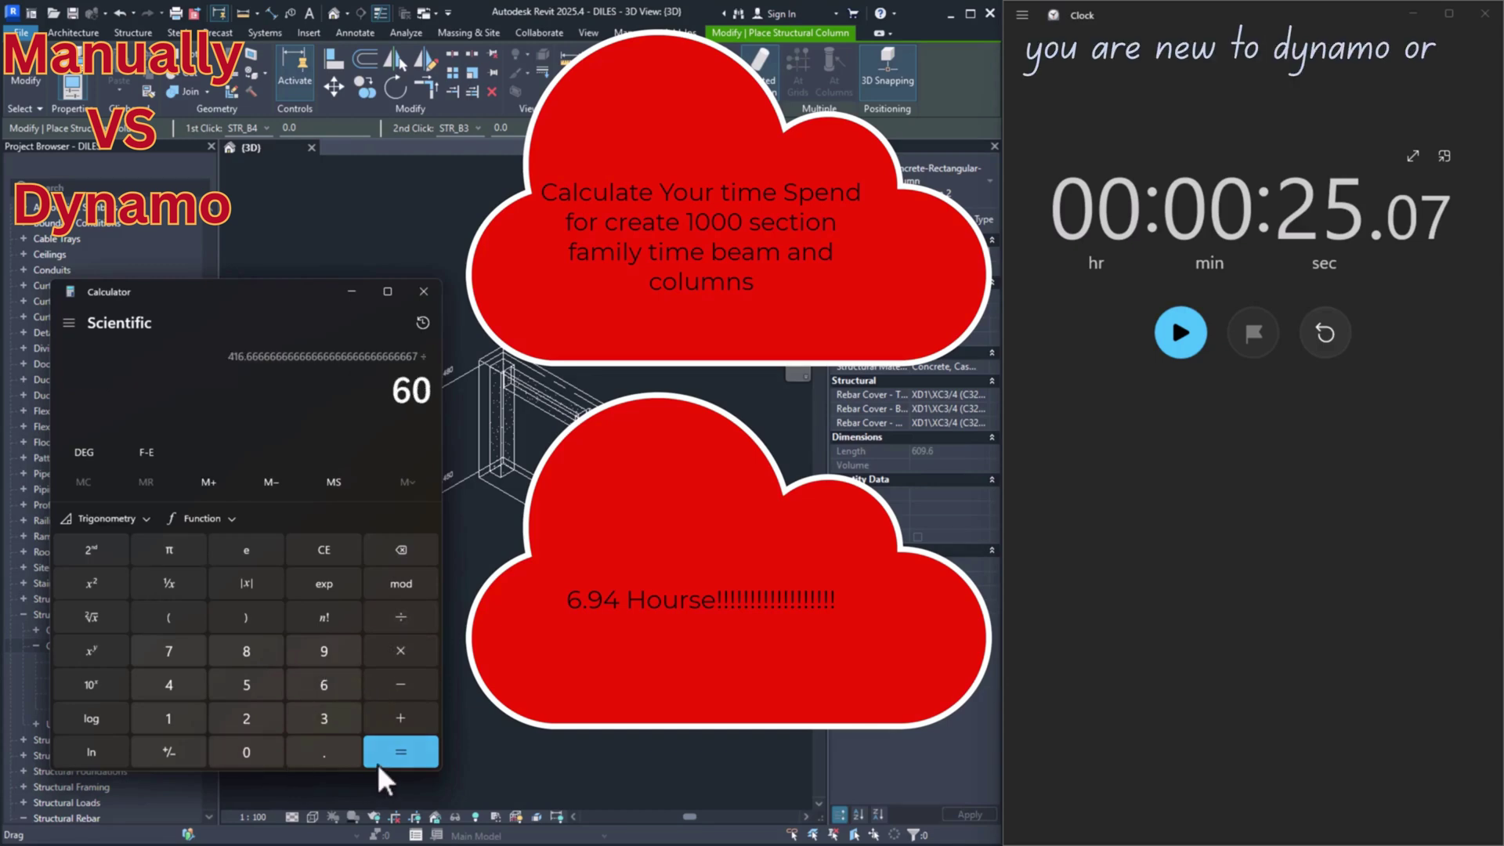
left_click(380, 754)
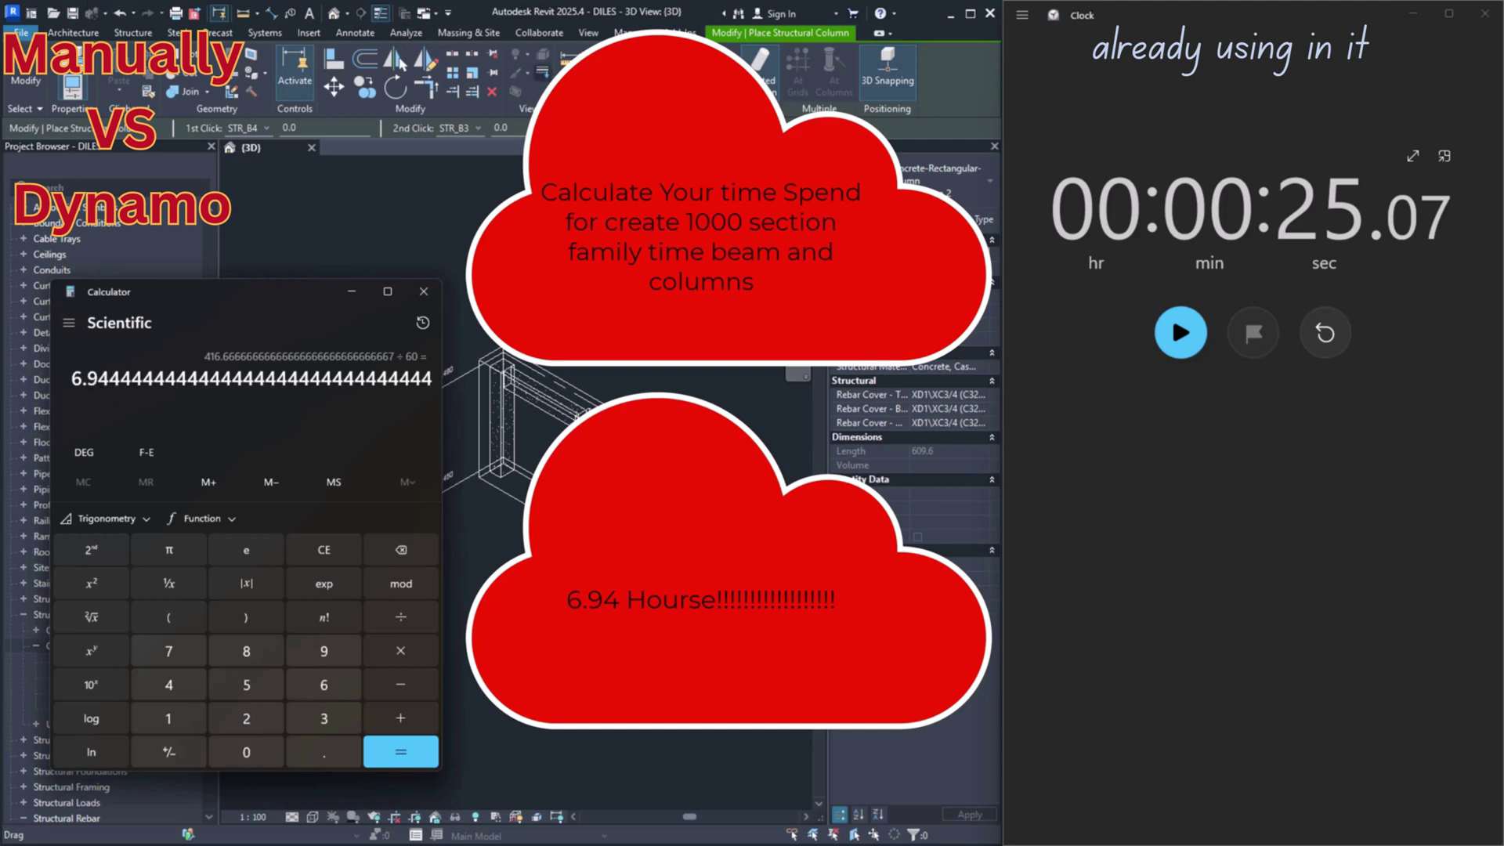
- Reset the stopwatch and open Dynamo Player from Revit
left_click(1323, 336)
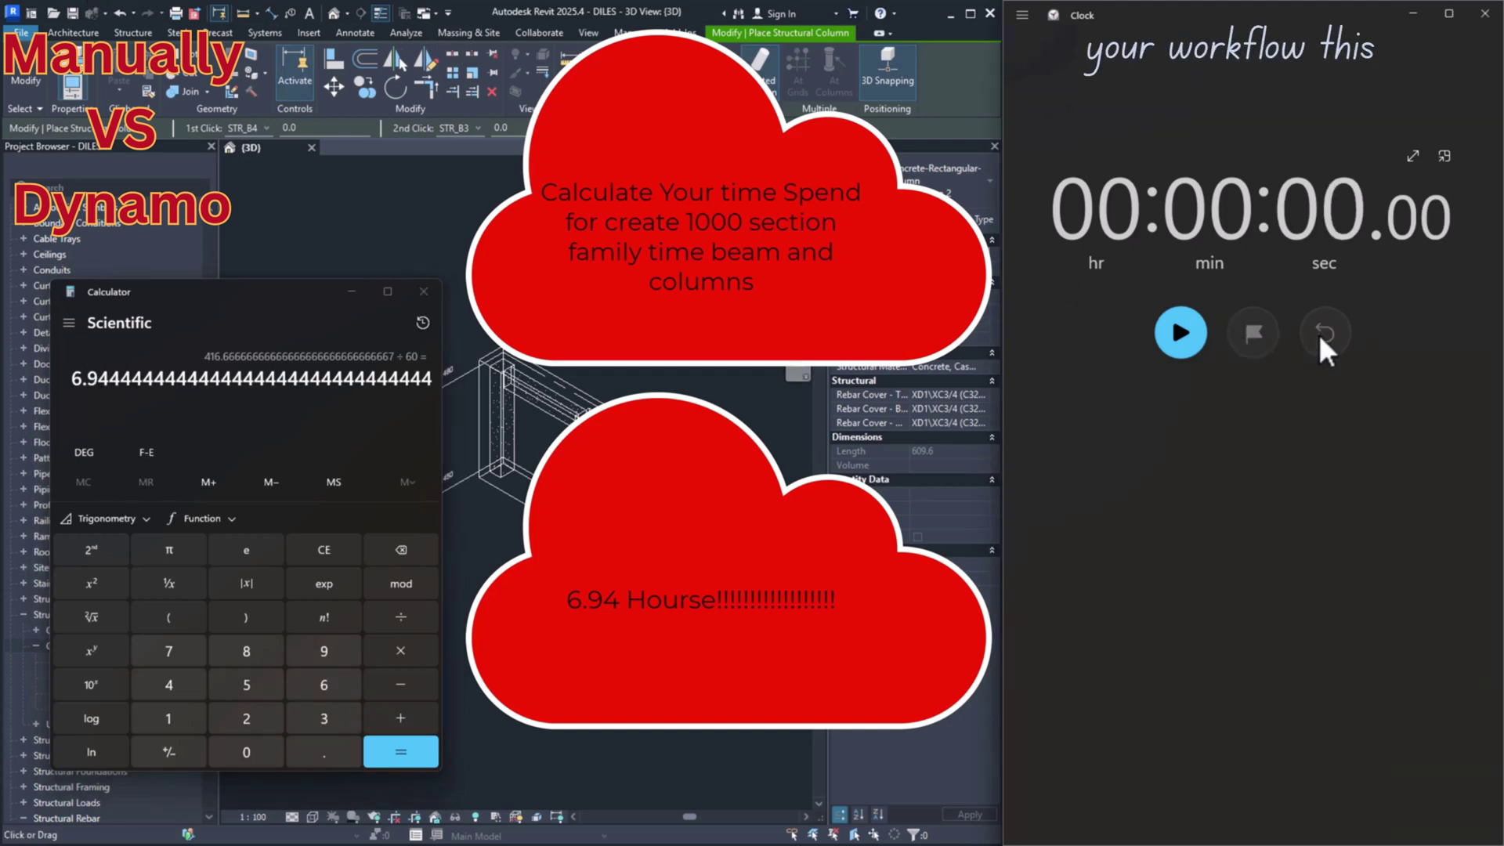
left_click(588, 34)
left_click(630, 33)
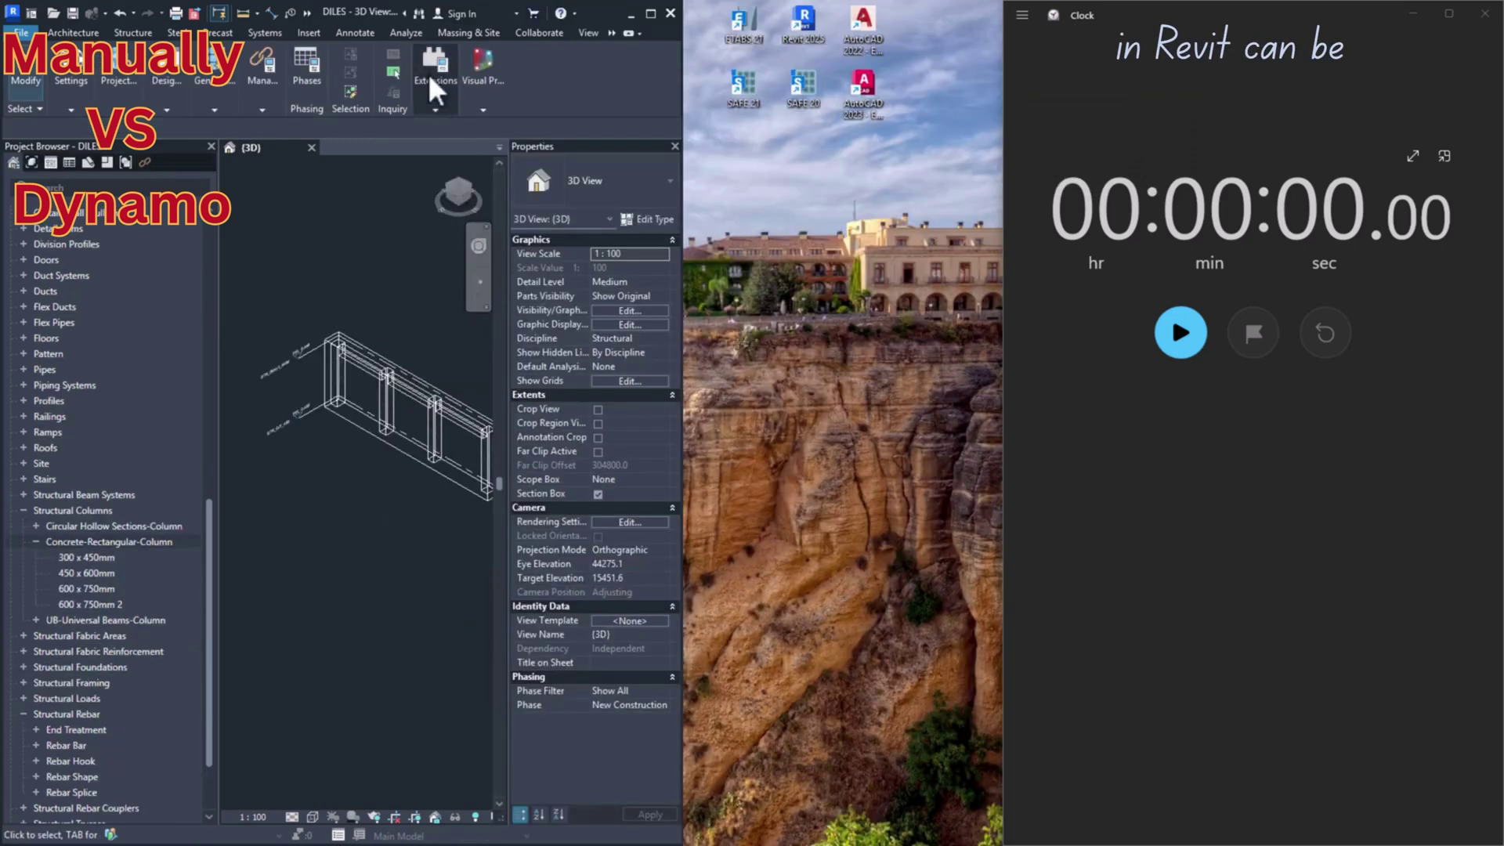
left_click(491, 64)
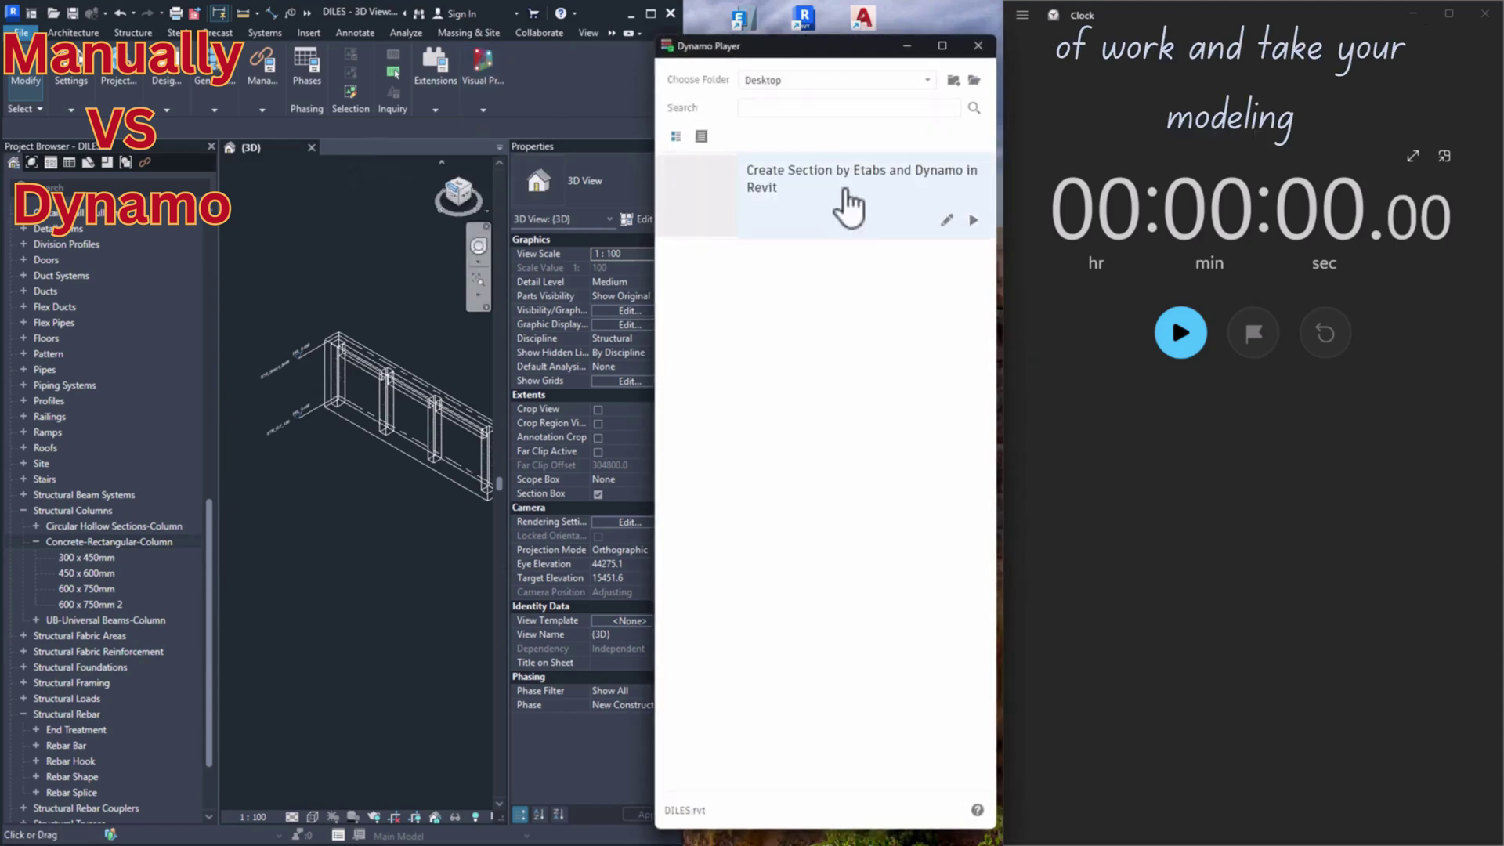
- Start the stopwatch and run the "Create Section by Etabs and Dynamo in Revit" script with its existing inputs
left_click(1190, 335)
left_click(766, 173)
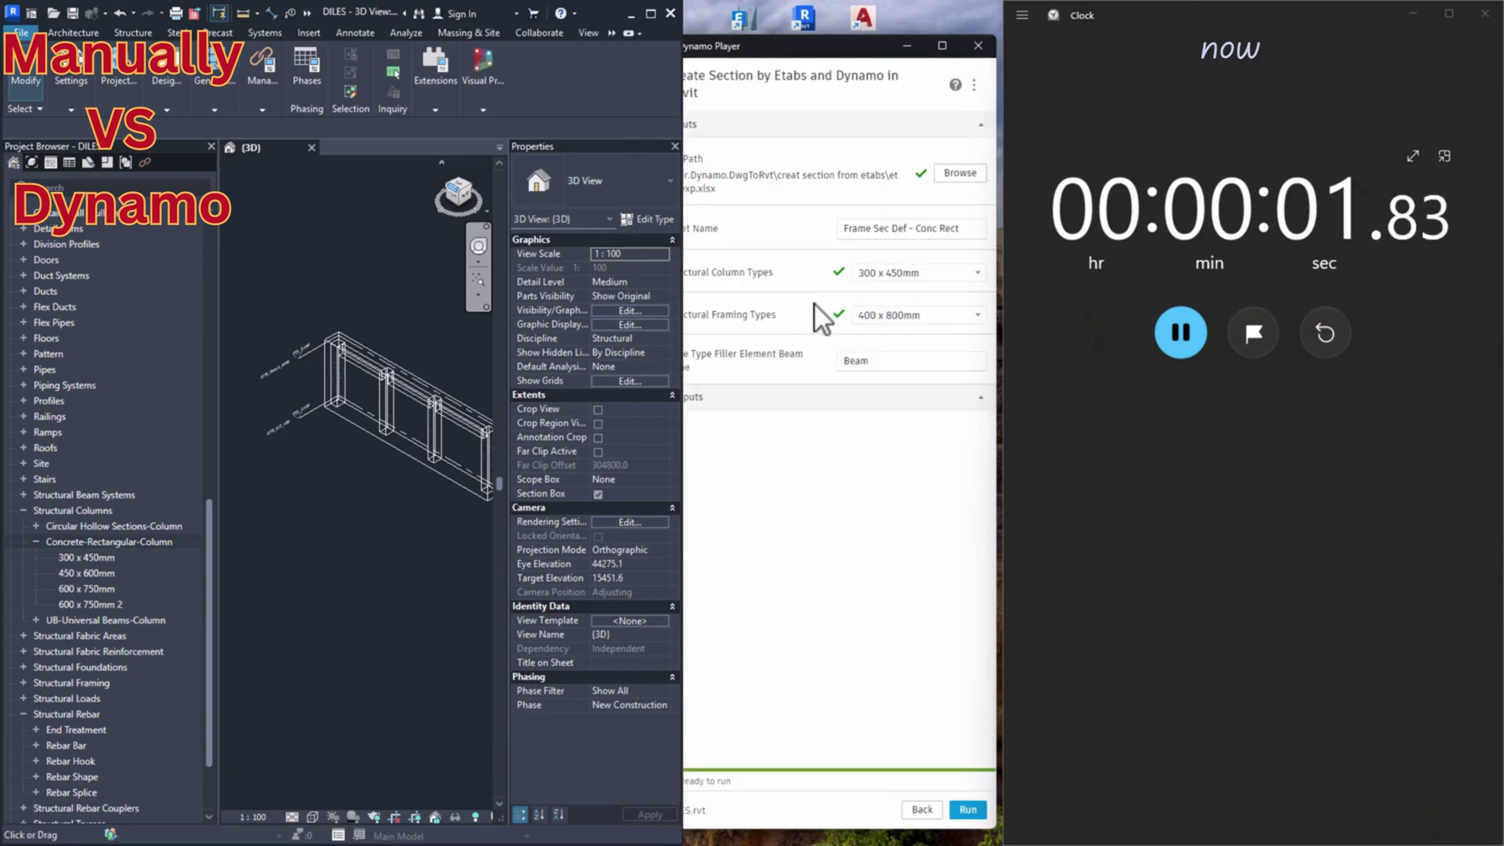
mouse_move(814, 48)
left_mouse_down()
mouse_move(856, 47)
mouse_move(824, 49)
left_mouse_up()
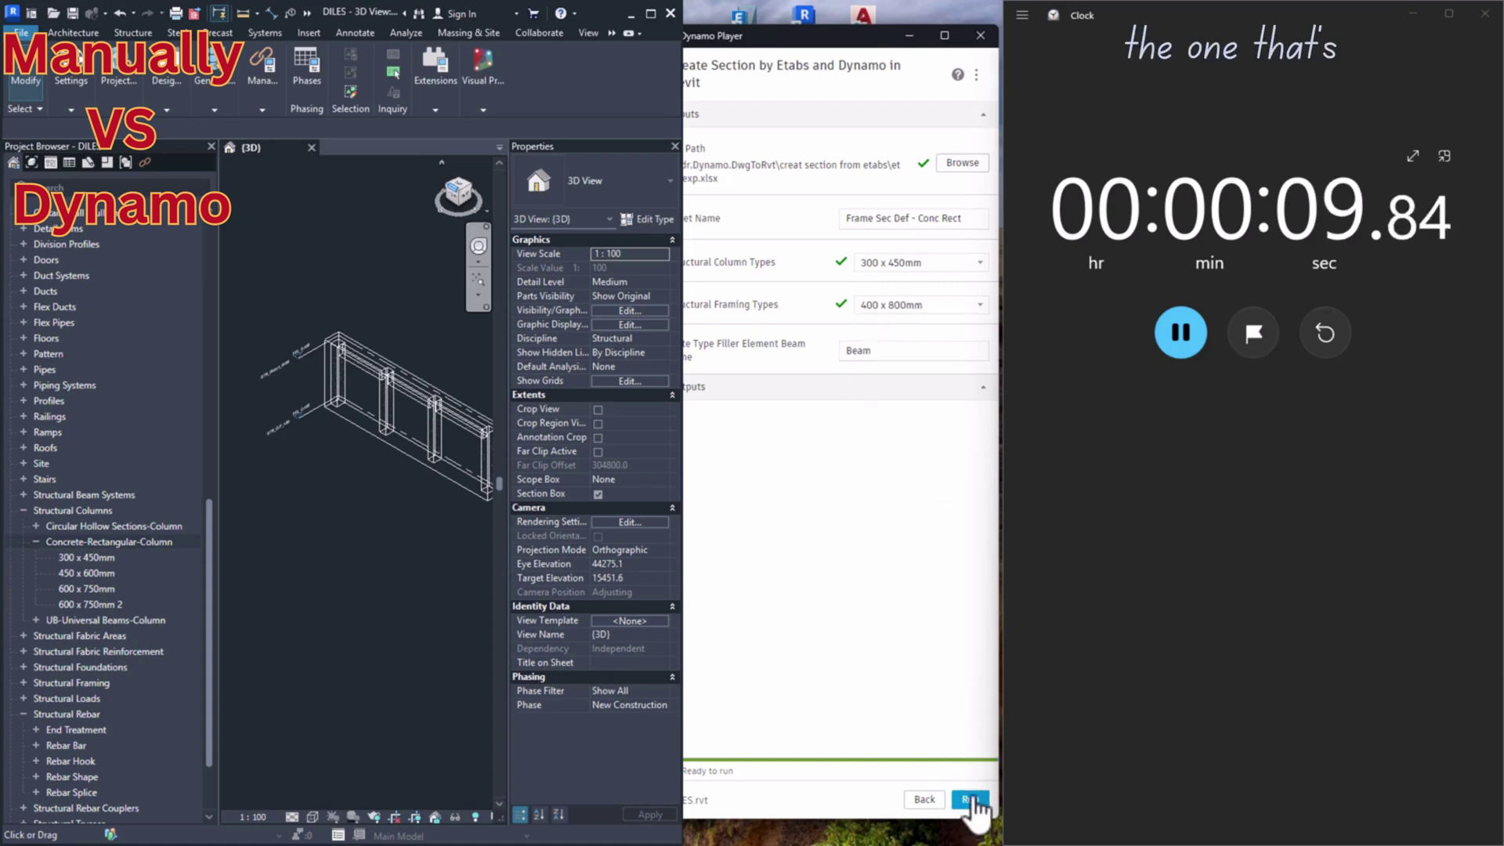
left_click(970, 800)
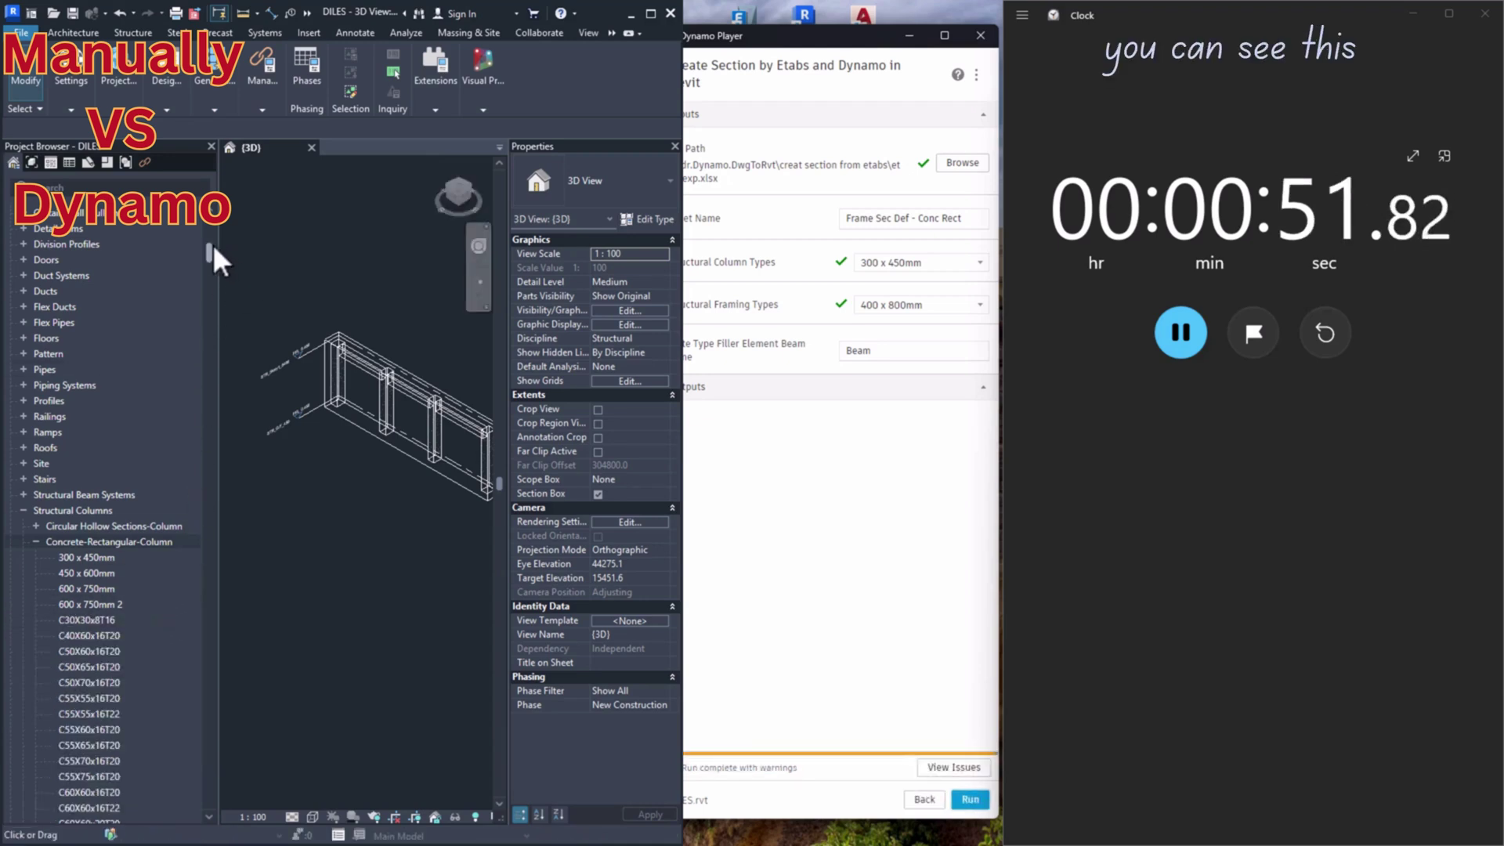
- Stop the stopwatch and review the generated Concrete-Rectangular-Column types through to the end of the list
scroll(211, 255, "down", 5)
left_click(116, 312)
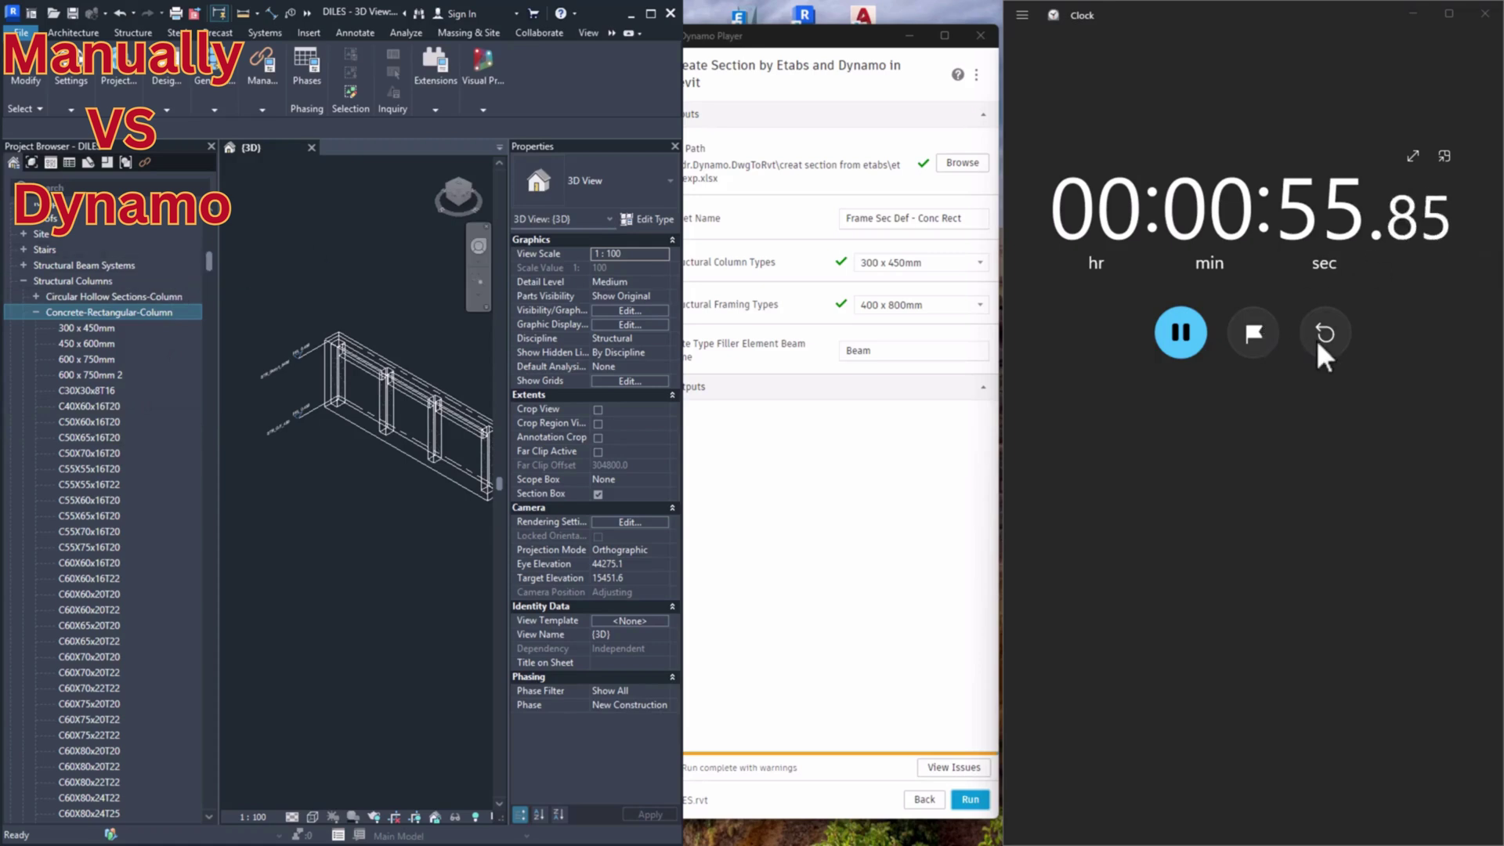
left_click(1181, 332)
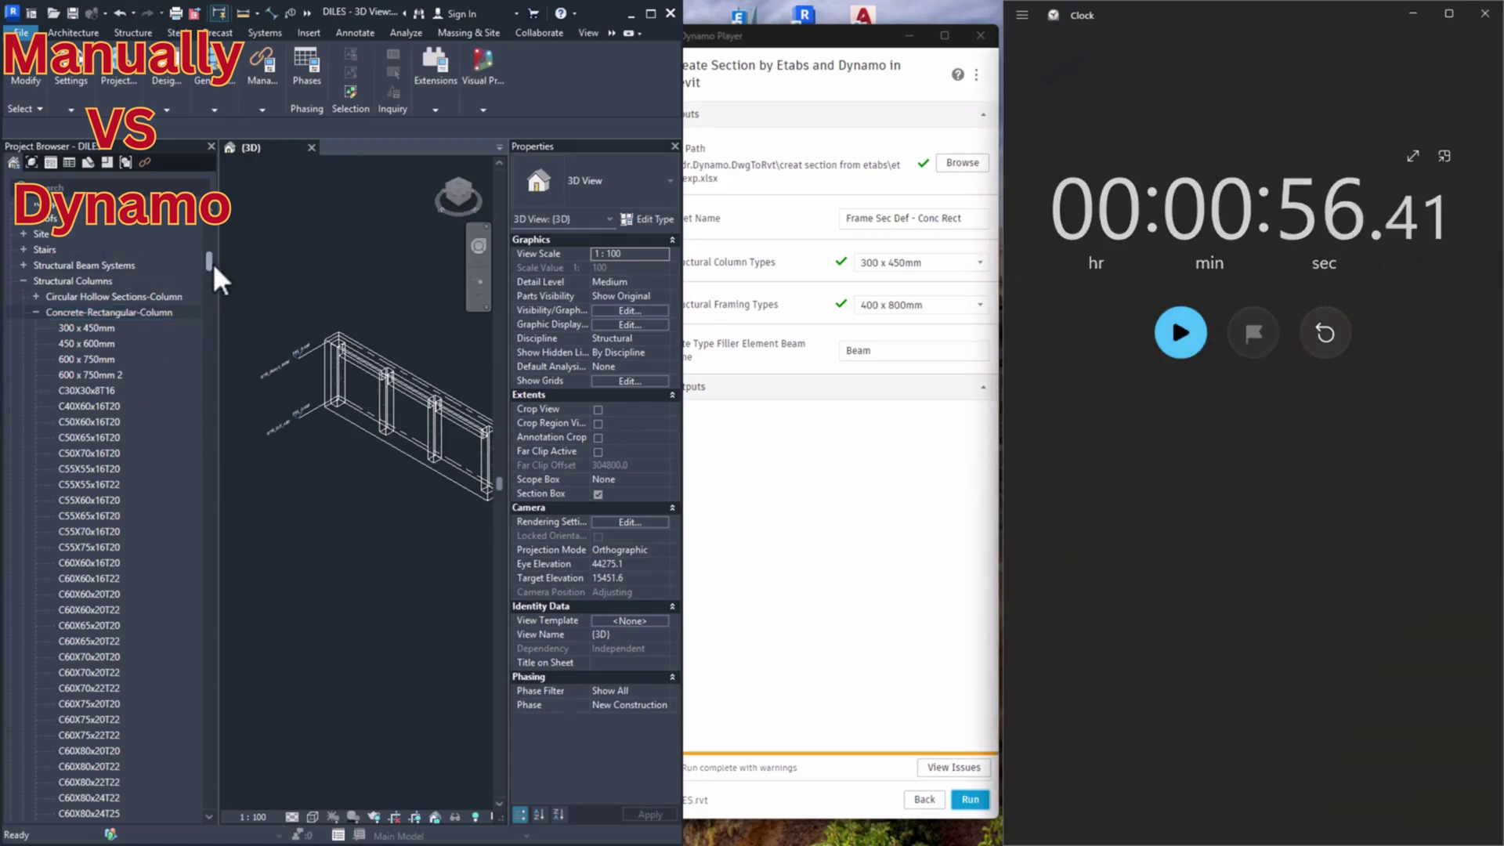
left_click_drag(209, 262, 210, 806)
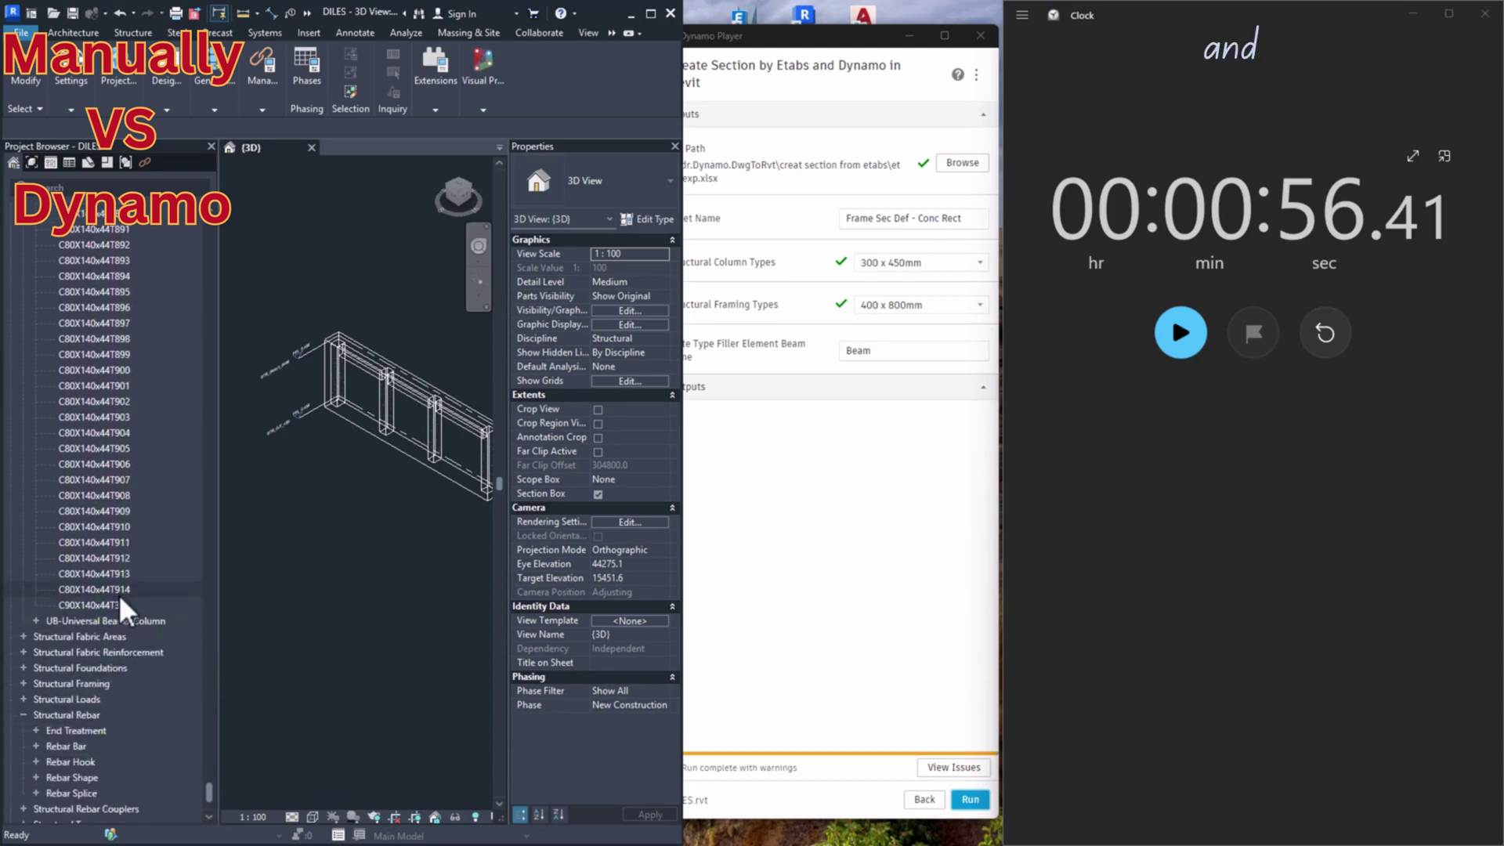
- Expand Concrete-Rectangular Beam under Structural Framing and review its generated beam types
left_click(23, 683)
left_click(36, 714)
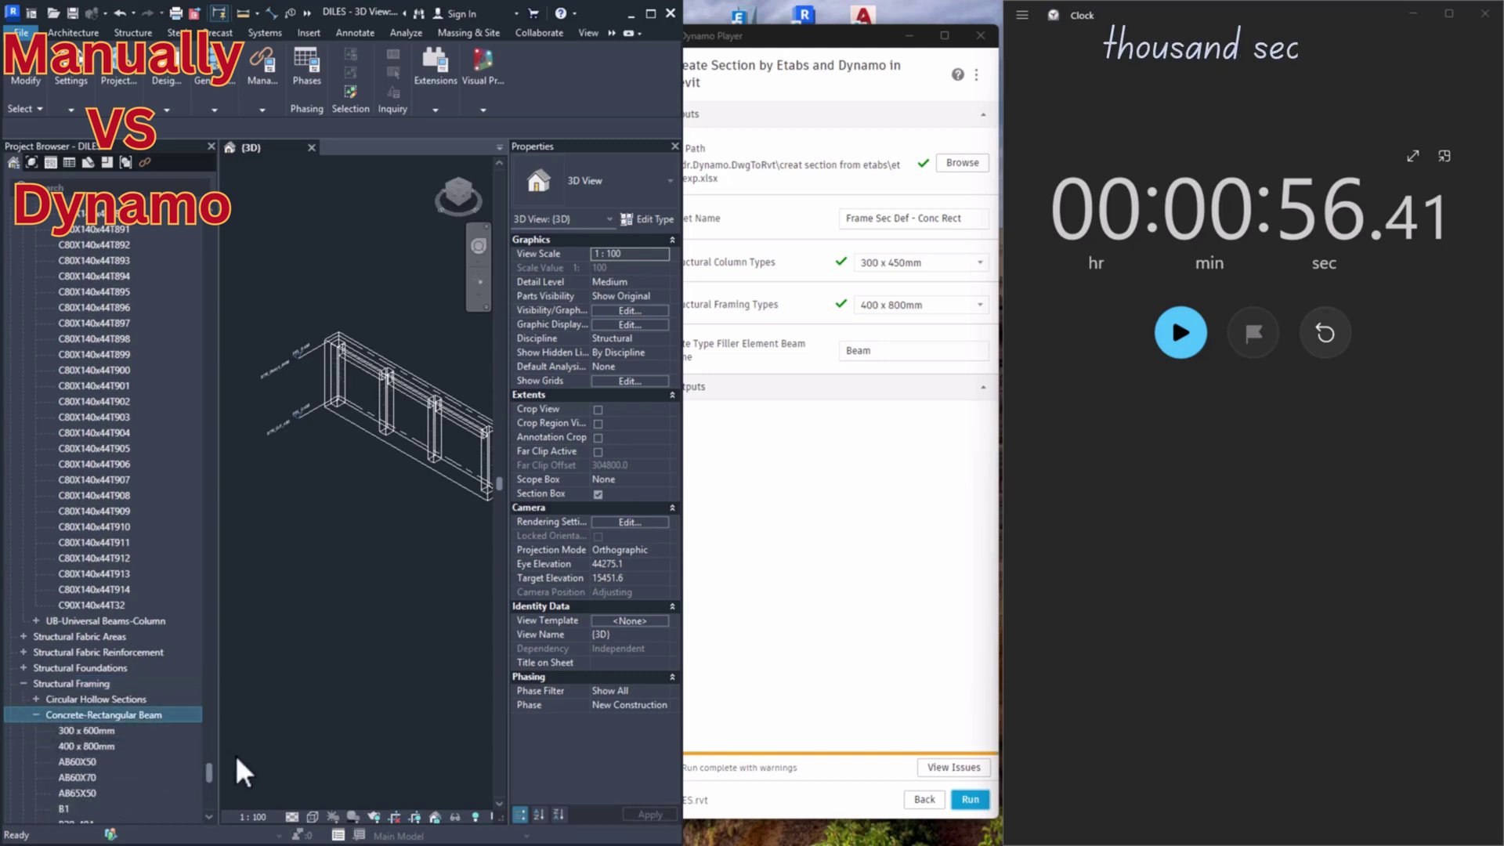
scroll(205, 768, "down", 5)
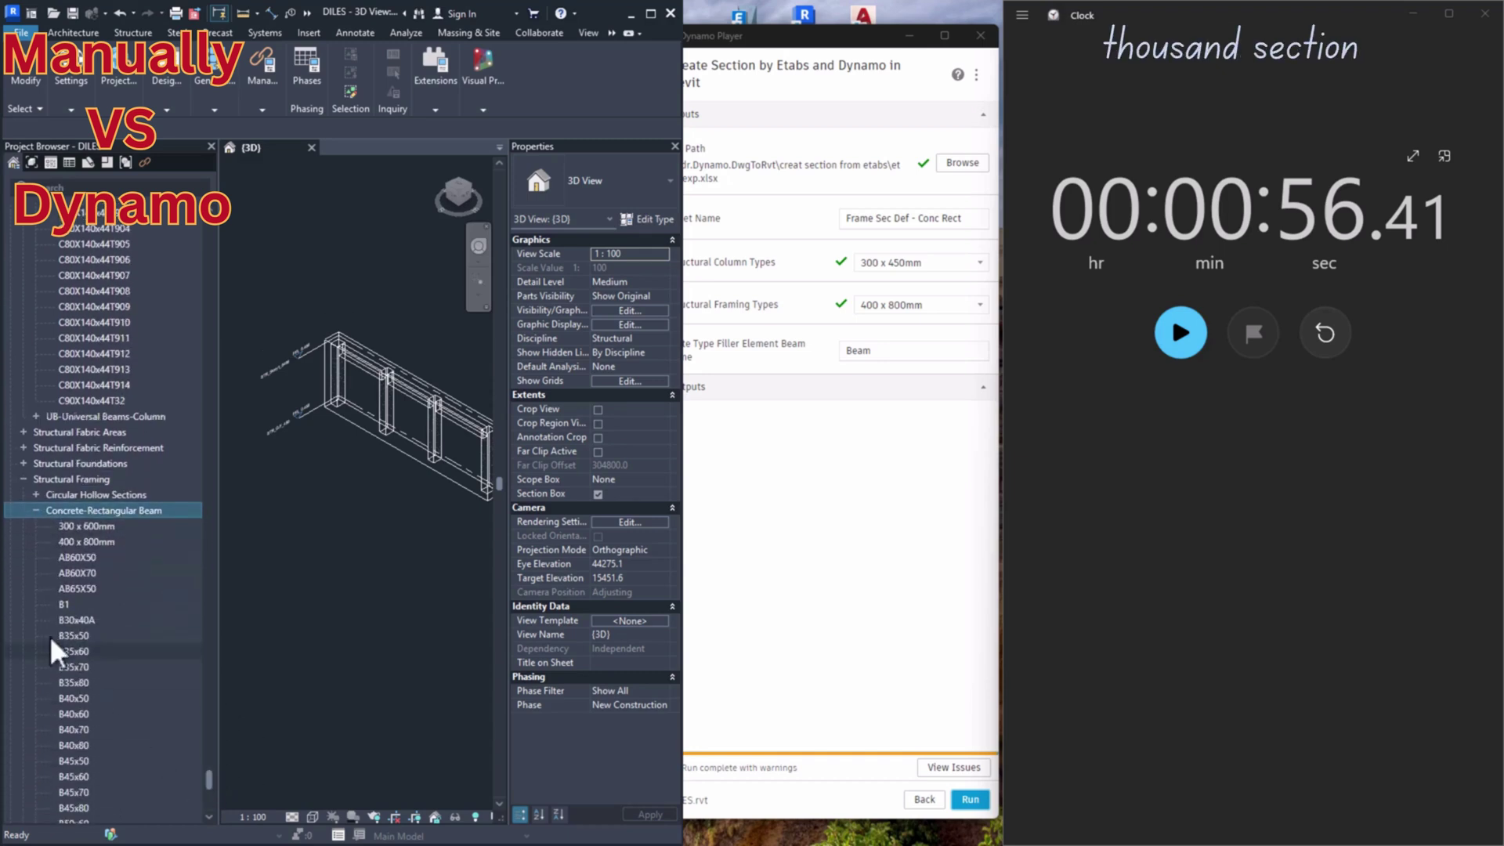
left_click_drag(205, 775, 206, 793)
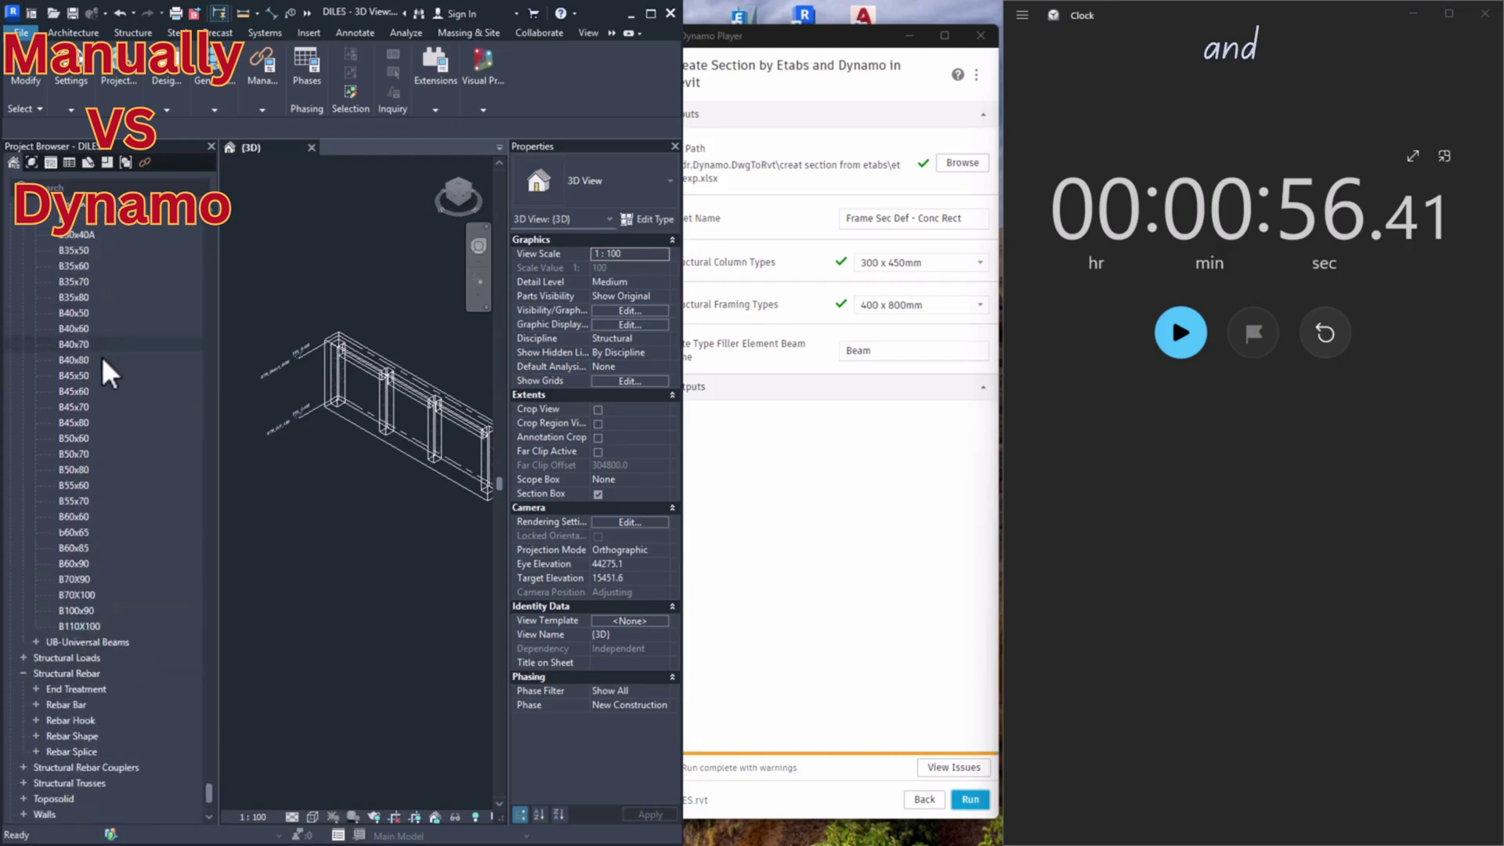